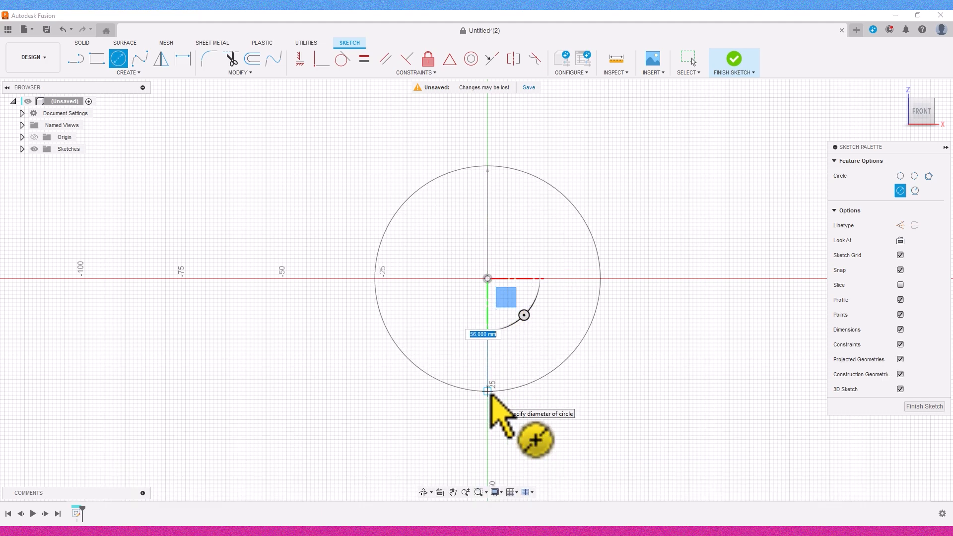
Complete the 50 mm circle centred on the origin and add a 4 mm two-point circle on its edge, just above the horizontal axis
{"action": "key", "text": "Return"}
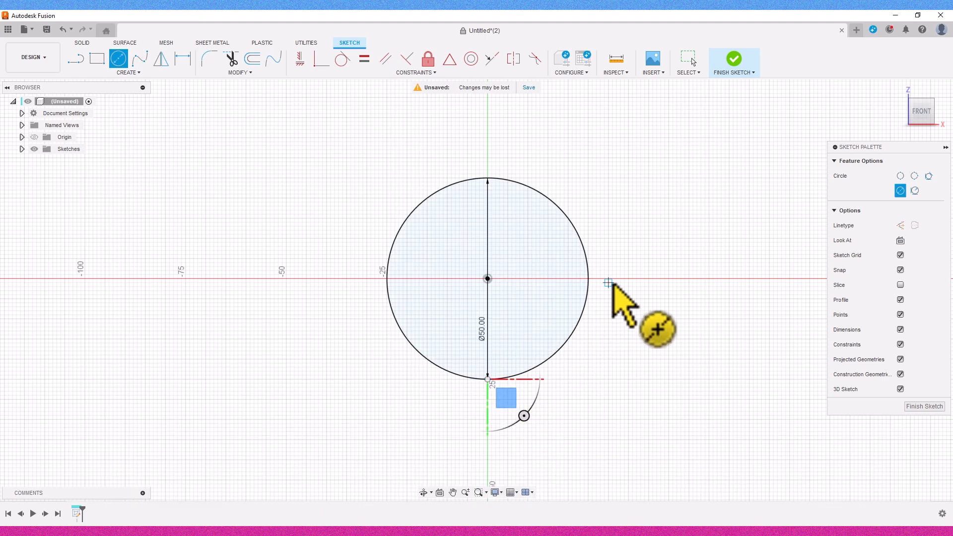
{"action": "scroll", "coordinate": [608, 283], "scroll_direction": "up", "scroll_amount": 3}
{"action": "scroll", "coordinate": [602, 252], "scroll_direction": "up", "scroll_amount": 5}
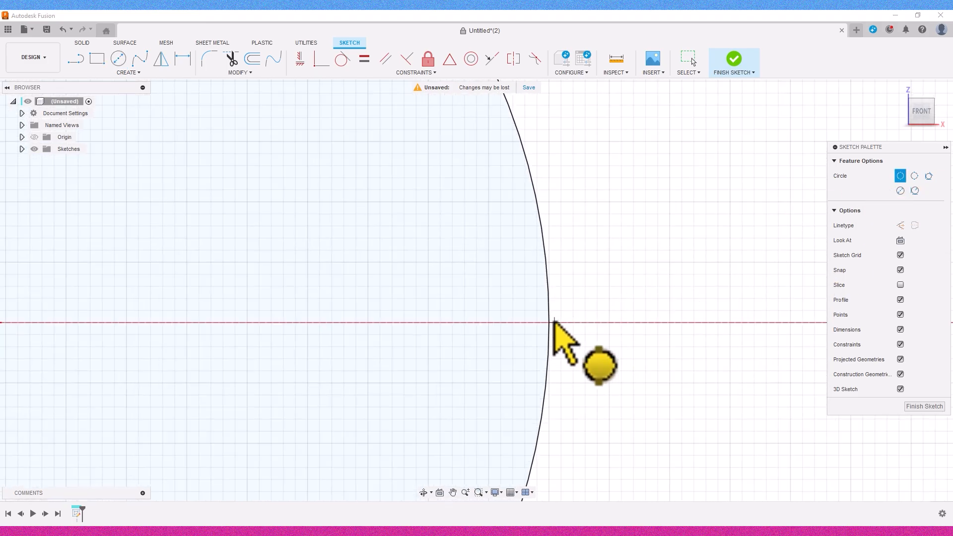
{"action": "left_click", "coordinate": [549, 323]}
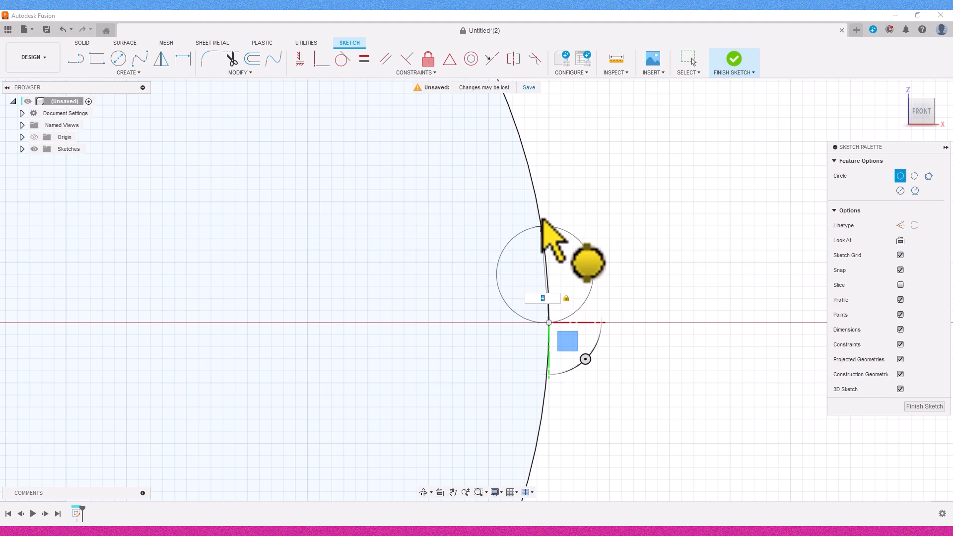
{"action": "left_click", "coordinate": [542, 227]}
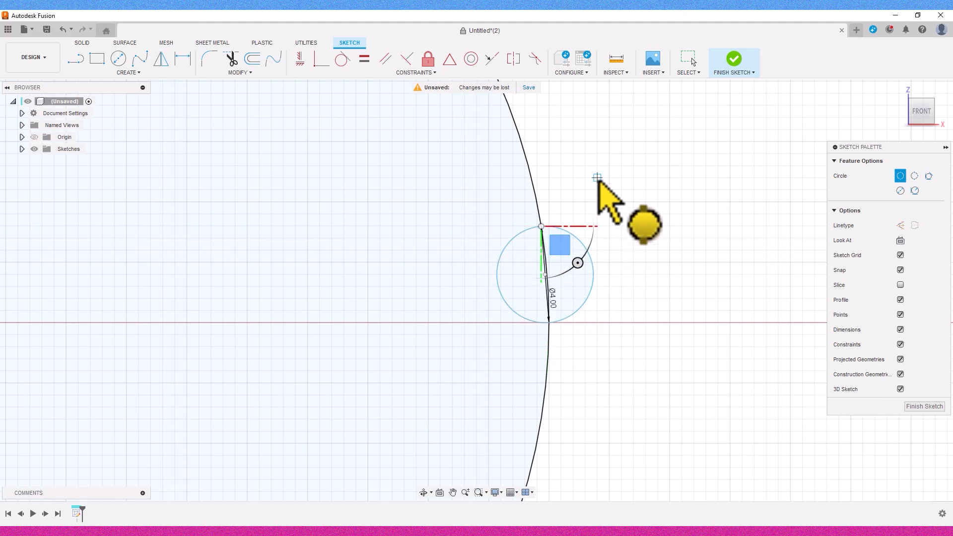
Draw a horizontal construction line about 63 mm long through the origin, extending past both sides of the 50 mm circle
{"action": "scroll", "coordinate": [292, 160], "scroll_direction": "down", "scroll_amount": 6}
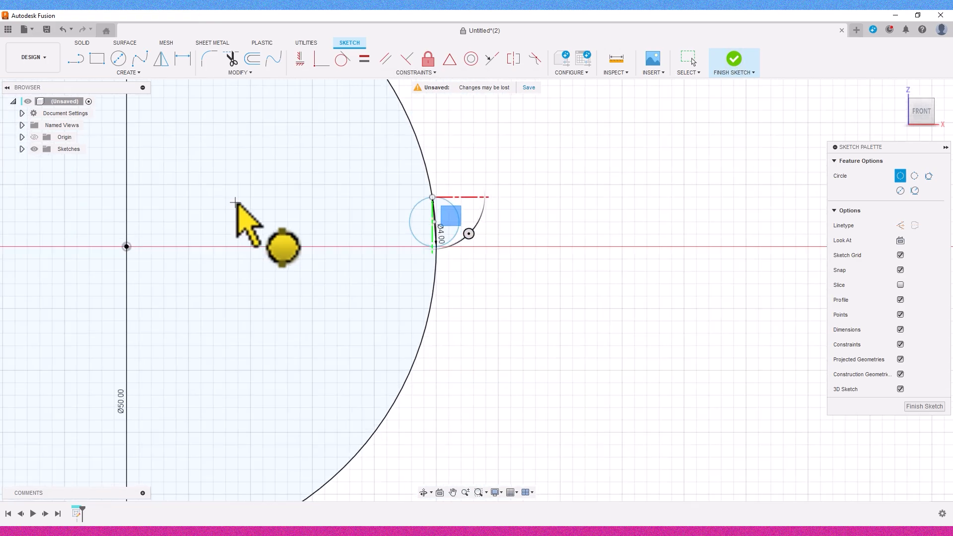
{"action": "mouse_move", "coordinate": [243, 217]}
{"action": "middle_mouse_down"}
{"action": "mouse_move", "coordinate": [298, 262]}
{"action": "mouse_move", "coordinate": [456, 319]}
{"action": "middle_mouse_up"}
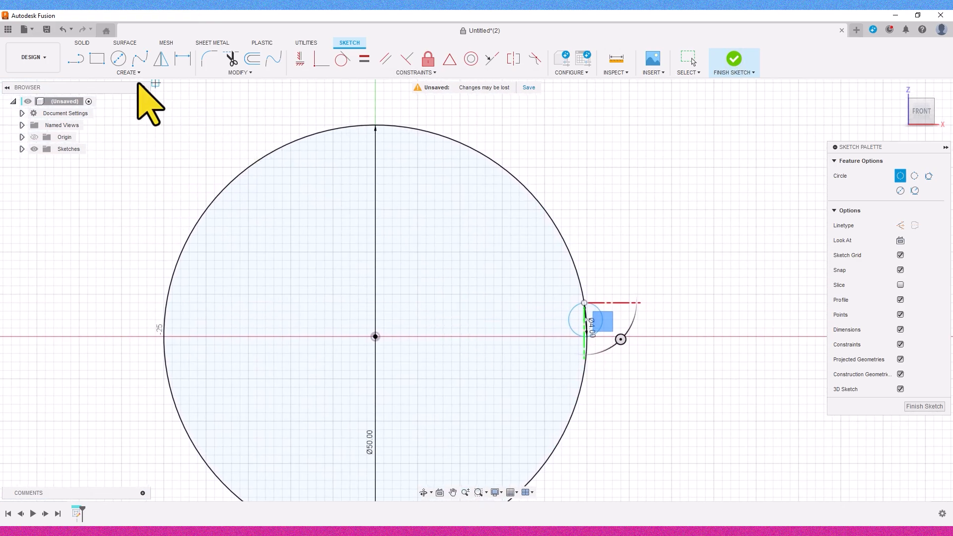
{"action": "left_click", "coordinate": [79, 59]}
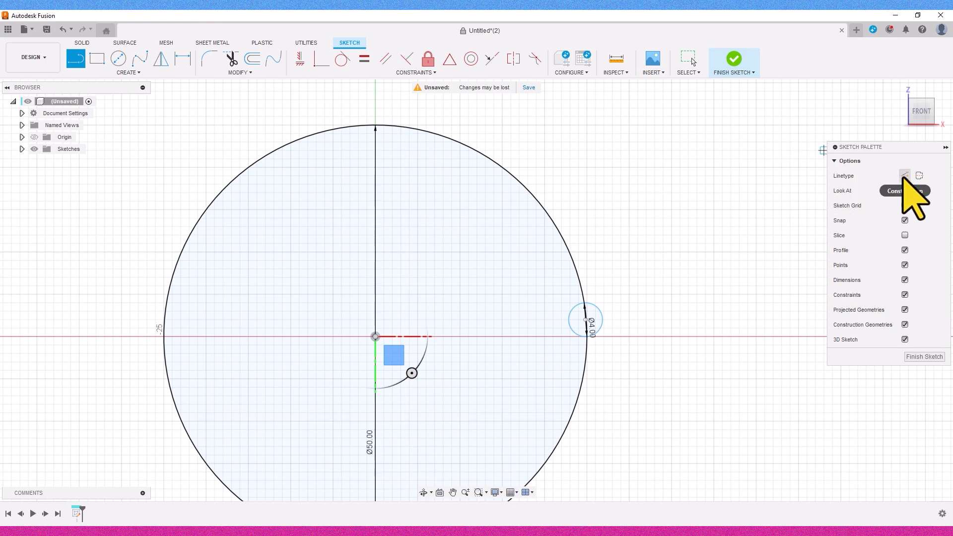
{"action": "left_click", "coordinate": [654, 336]}
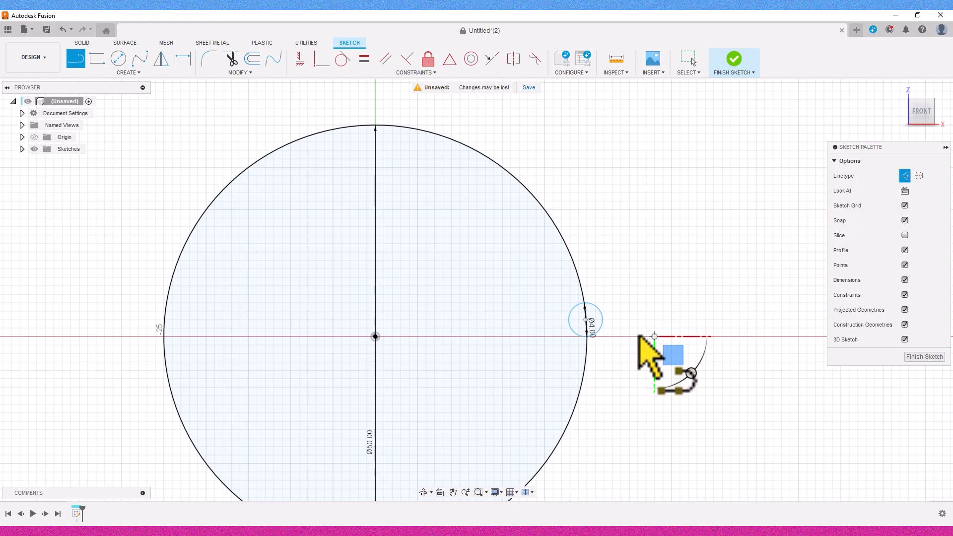
{"action": "left_click", "coordinate": [121, 337]}
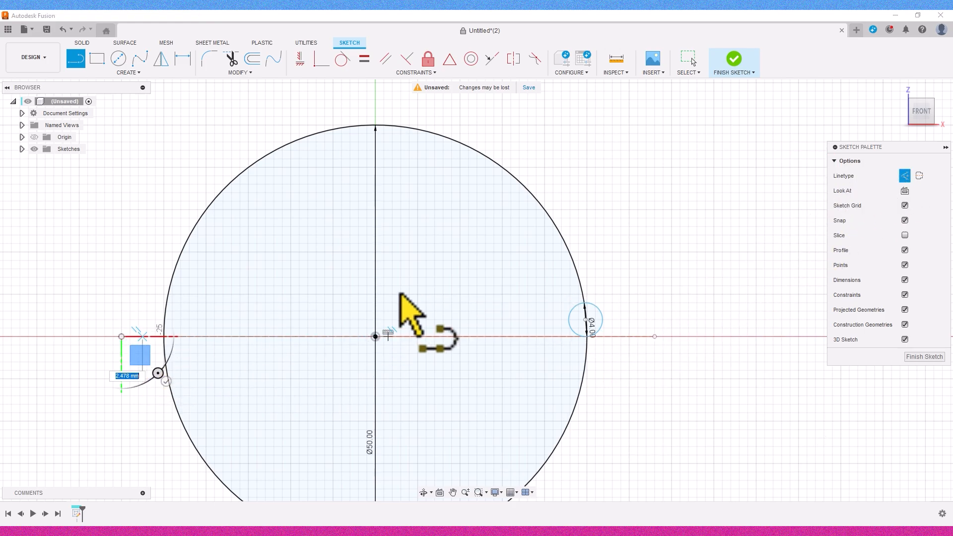
{"action": "right_click", "coordinate": [683, 255]}
{"action": "left_click", "coordinate": [714, 251]}
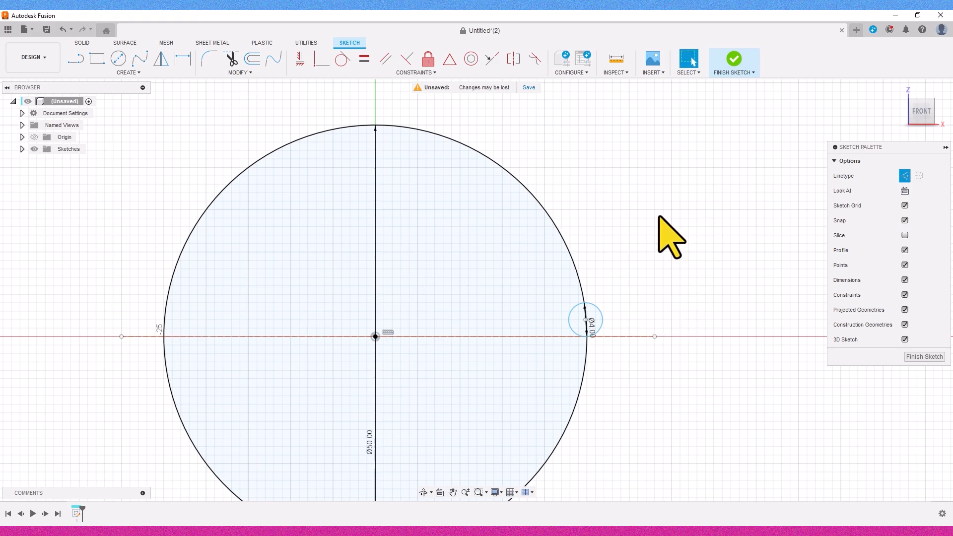
Start a circular pattern of the 4 mm circle around the centre of the 50 mm circle with Partial distribution
{"action": "left_click", "coordinate": [122, 73]}
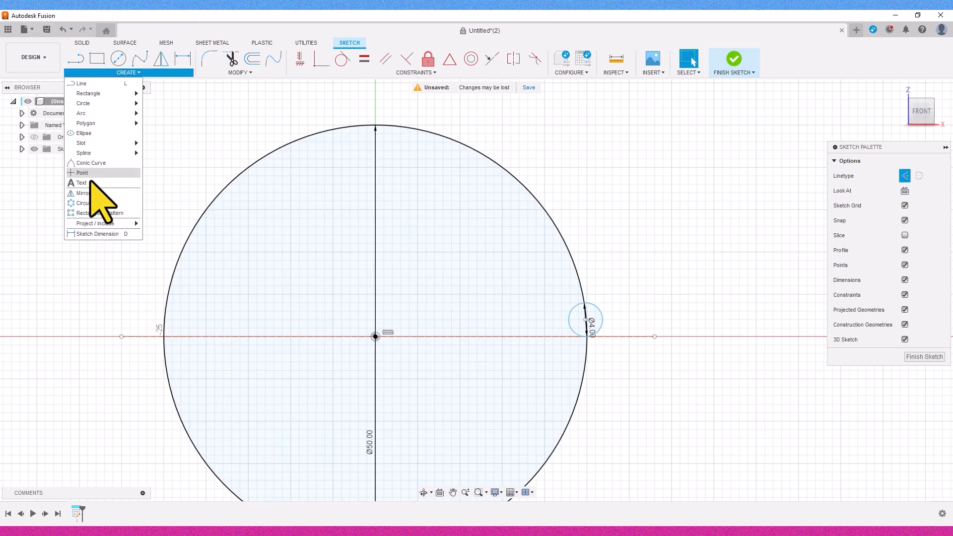
{"action": "left_click", "coordinate": [96, 203]}
{"action": "scroll", "coordinate": [525, 294], "scroll_direction": "up", "scroll_amount": 3}
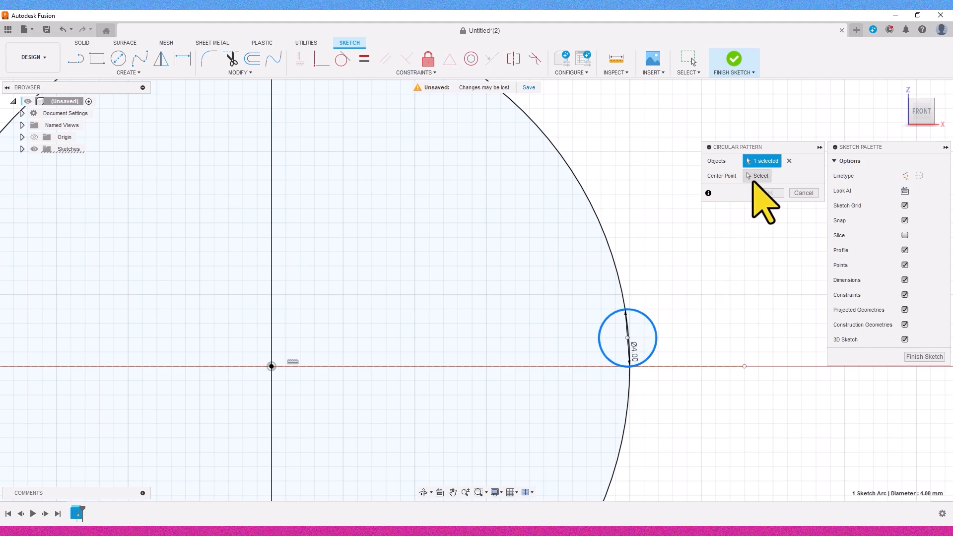
{"action": "left_click", "coordinate": [590, 208]}
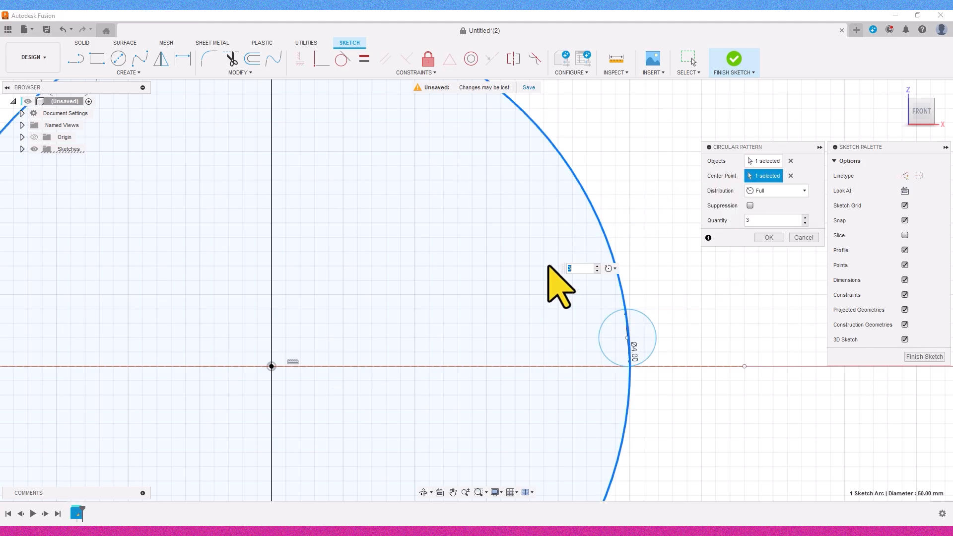
{"action": "scroll", "coordinate": [438, 296], "scroll_direction": "down", "scroll_amount": 5}
{"action": "left_click", "coordinate": [783, 194]}
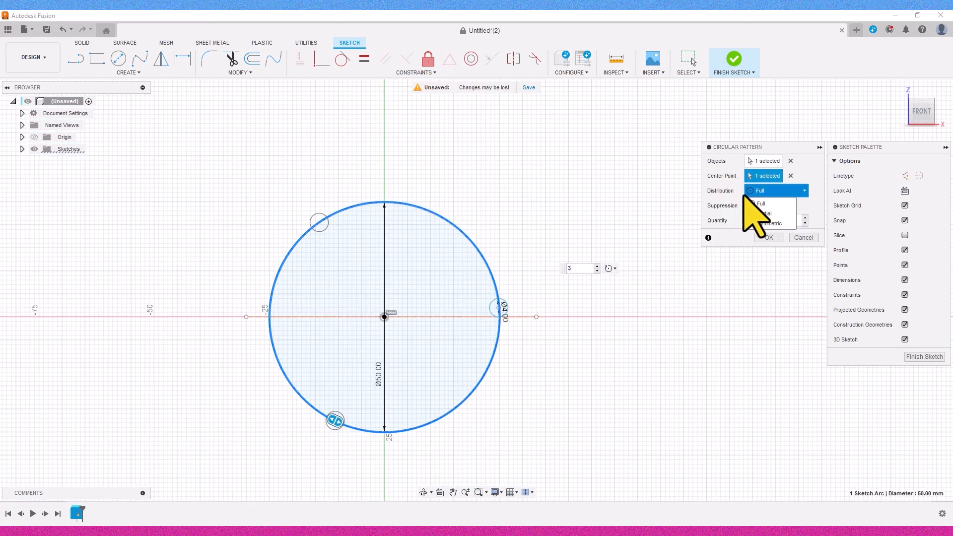
{"action": "left_click", "coordinate": [759, 213]}
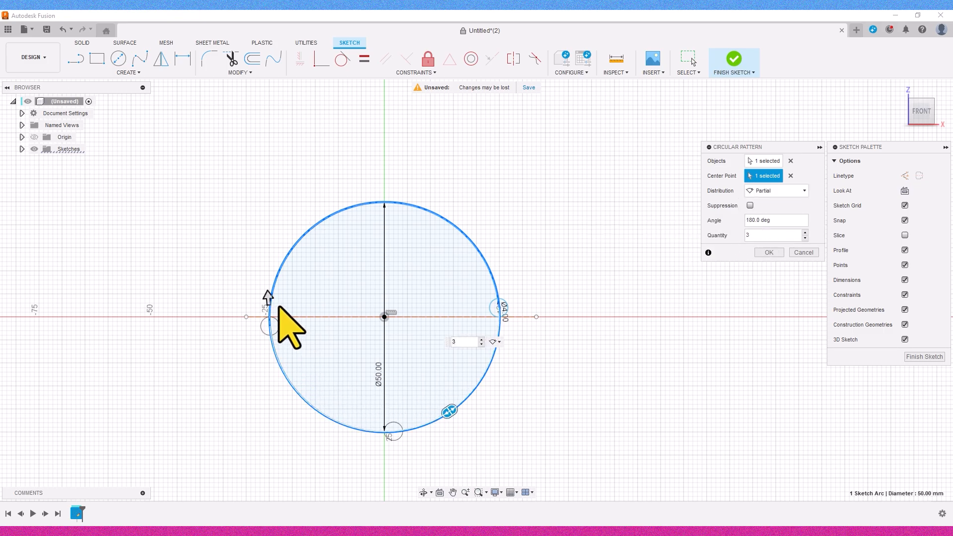
Swing the pattern angle to -170 deg so the copies run over the upper half of the large circle
{"action": "left_click", "coordinate": [269, 300]}
{"action": "left_click", "coordinate": [268, 300]}
{"action": "left_click_drag", "start_coordinate": [270, 298], "coordinate": [325, 303]}
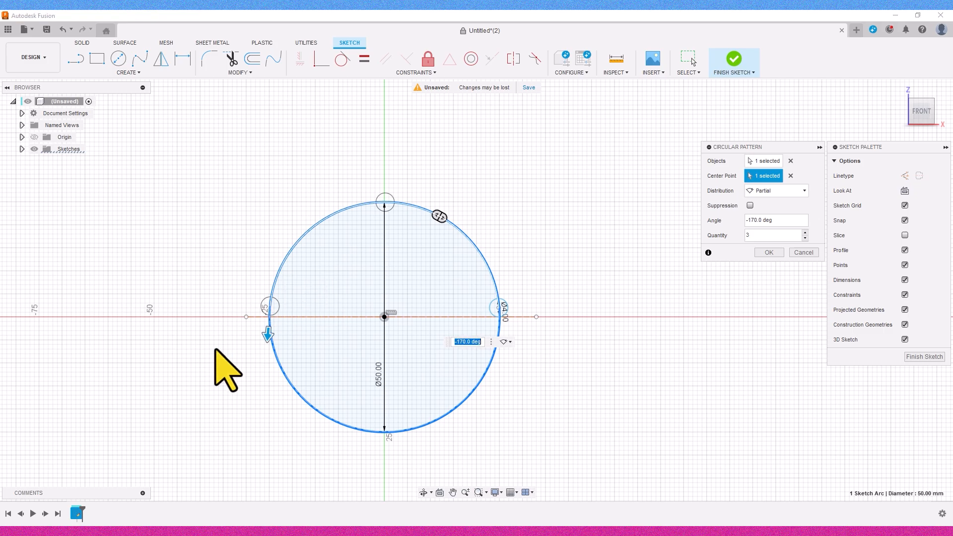
Fine-tune the pattern angle to -170.8 deg so the last small circle meets the horizontal construction line
{"action": "scroll", "coordinate": [269, 318], "scroll_direction": "up", "scroll_amount": 6}
{"action": "scroll", "coordinate": [278, 318], "scroll_direction": "up", "scroll_amount": 6}
{"action": "middle_click_drag", "start_coordinate": [252, 155], "coordinate": [309, 215]}
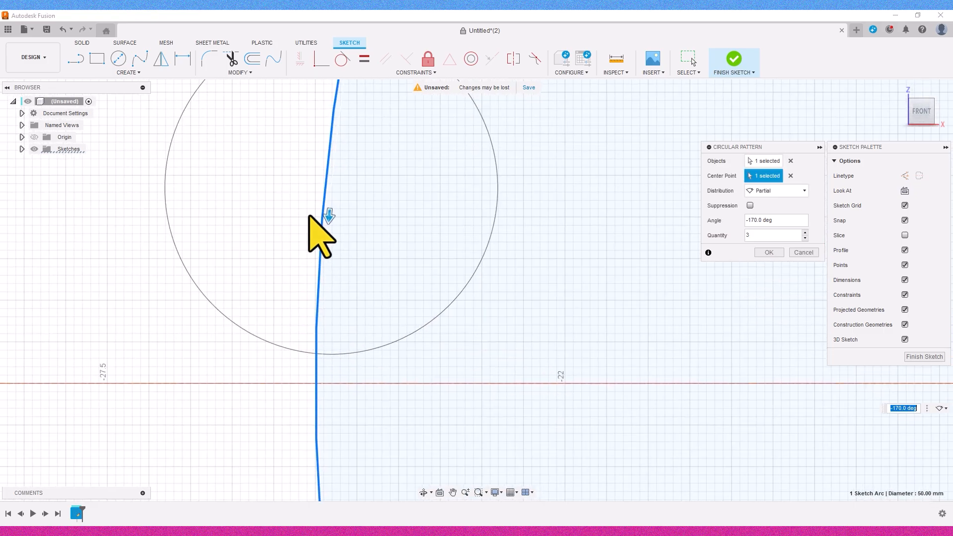
{"action": "scroll", "coordinate": [347, 206], "scroll_direction": "up", "scroll_amount": 4}
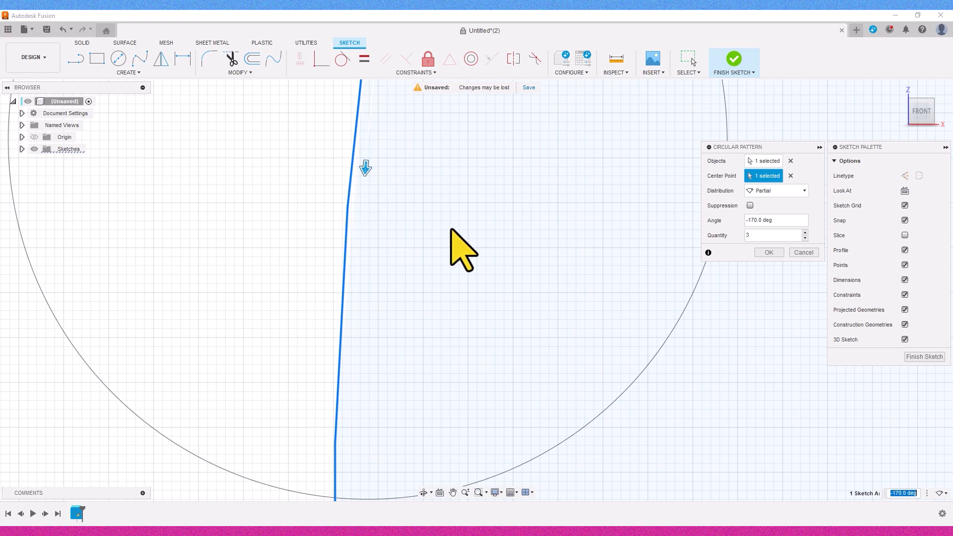
{"action": "scroll", "coordinate": [446, 258], "scroll_direction": "down", "scroll_amount": 5}
{"action": "middle_click_drag", "start_coordinate": [445, 264], "coordinate": [485, 254]}
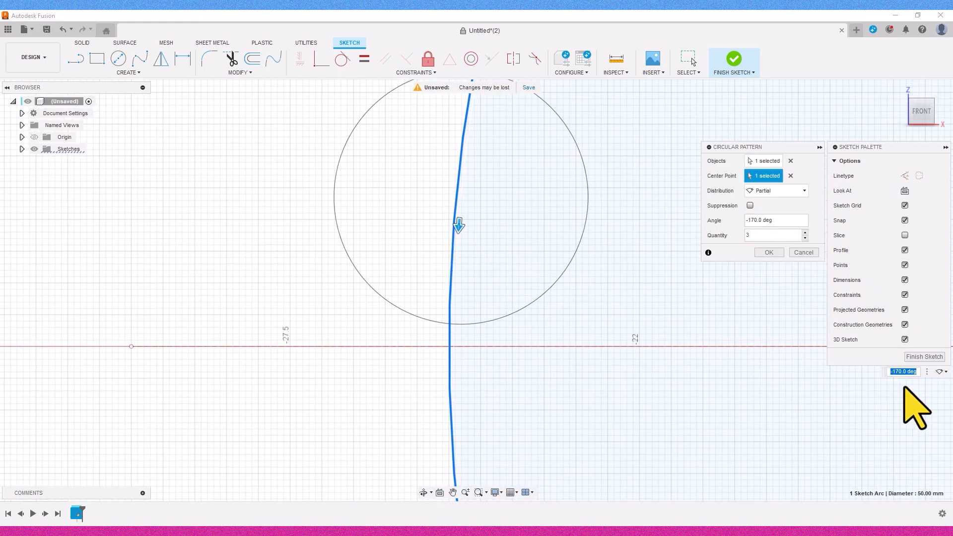
{"action": "left_click_drag", "start_coordinate": [890, 373], "coordinate": [449, 269]}
{"action": "scroll", "coordinate": [460, 276], "scroll_direction": "up", "scroll_amount": 5}
{"action": "middle_click_drag", "start_coordinate": [452, 374], "coordinate": [523, 340]}
{"action": "scroll", "coordinate": [485, 272], "scroll_direction": "up", "scroll_amount": 3}
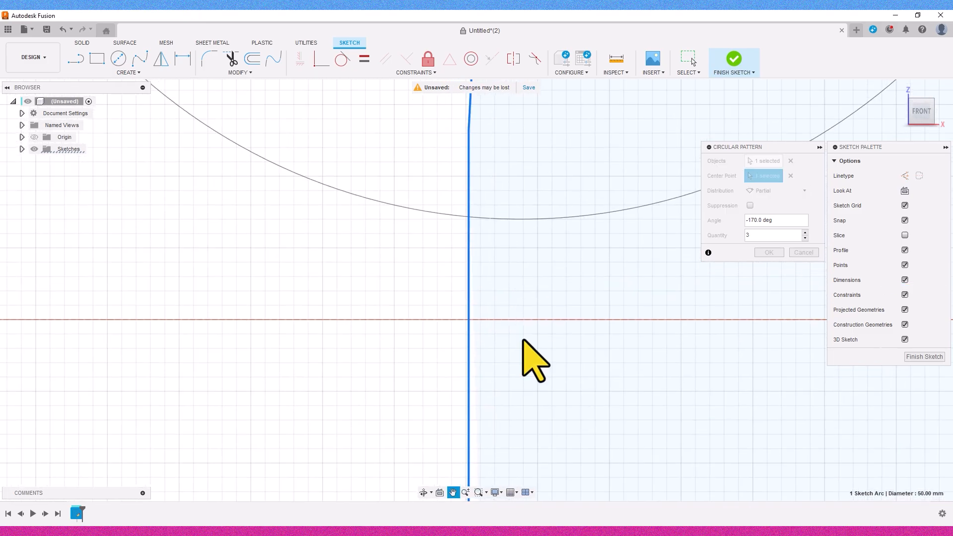
{"action": "left_click_drag", "start_coordinate": [882, 350], "coordinate": [511, 278]}
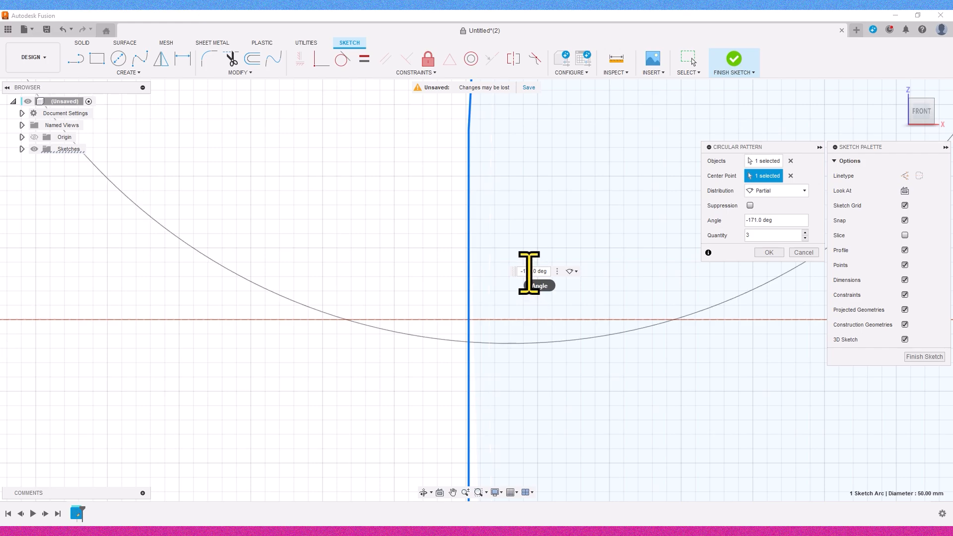
{"action": "scroll", "coordinate": [535, 276], "scroll_direction": "up", "scroll_amount": 1}
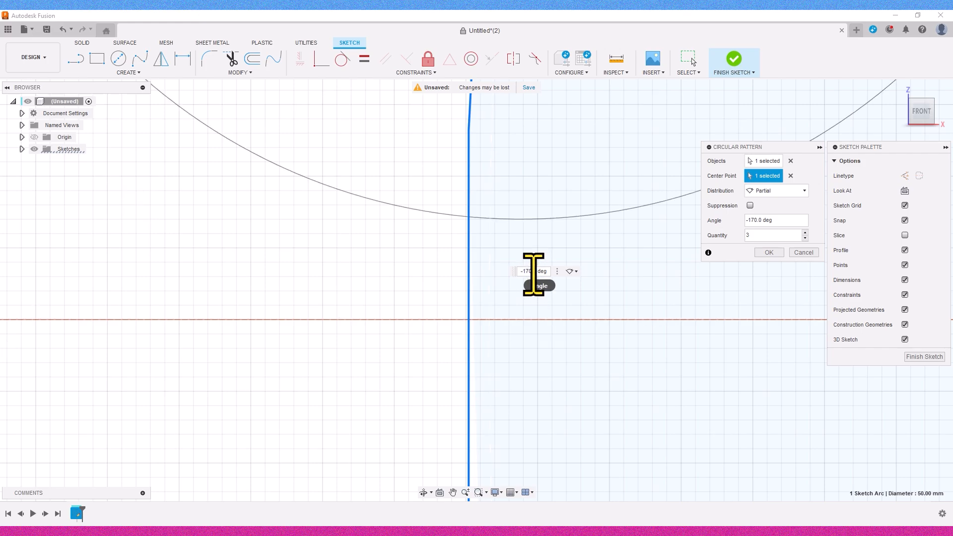
{"action": "scroll", "coordinate": [537, 276], "scroll_direction": "down", "scroll_amount": 2, "text": "shift"}
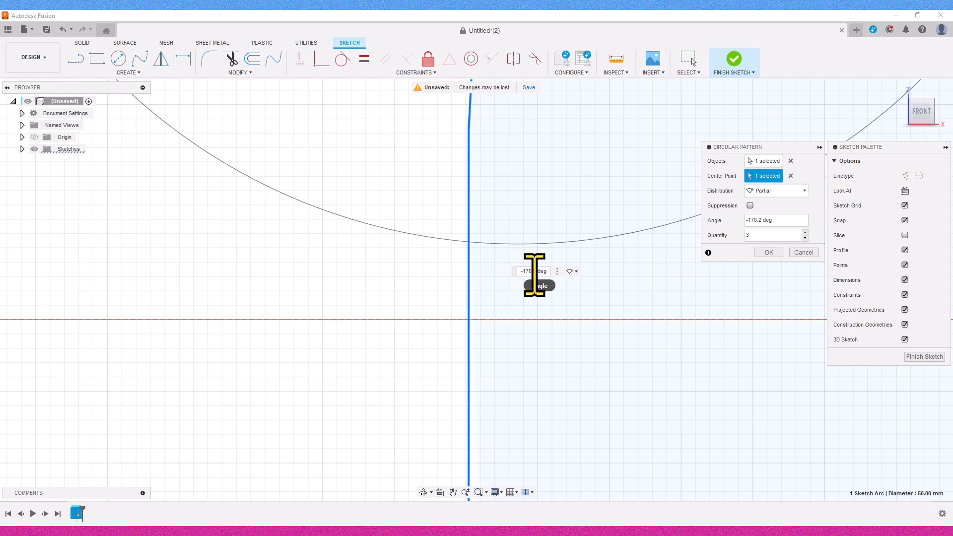
{"action": "scroll", "coordinate": [537, 276], "scroll_direction": "down", "scroll_amount": 3, "text": "shift"}
{"action": "scroll", "coordinate": [538, 336], "scroll_direction": "up", "scroll_amount": 5}
Set the circular pattern quantity to 20 and create the pattern
{"action": "scroll", "coordinate": [751, 294], "scroll_direction": "down", "scroll_amount": 8}
{"action": "scroll", "coordinate": [730, 303], "scroll_direction": "down", "scroll_amount": 3}
{"action": "mouse_move", "coordinate": [562, 322]}
{"action": "middle_mouse_down"}
{"action": "mouse_move", "coordinate": [513, 336]}
{"action": "mouse_move", "coordinate": [397, 340]}
{"action": "middle_mouse_up"}
{"action": "scroll", "coordinate": [597, 315], "scroll_direction": "down", "scroll_amount": 12}
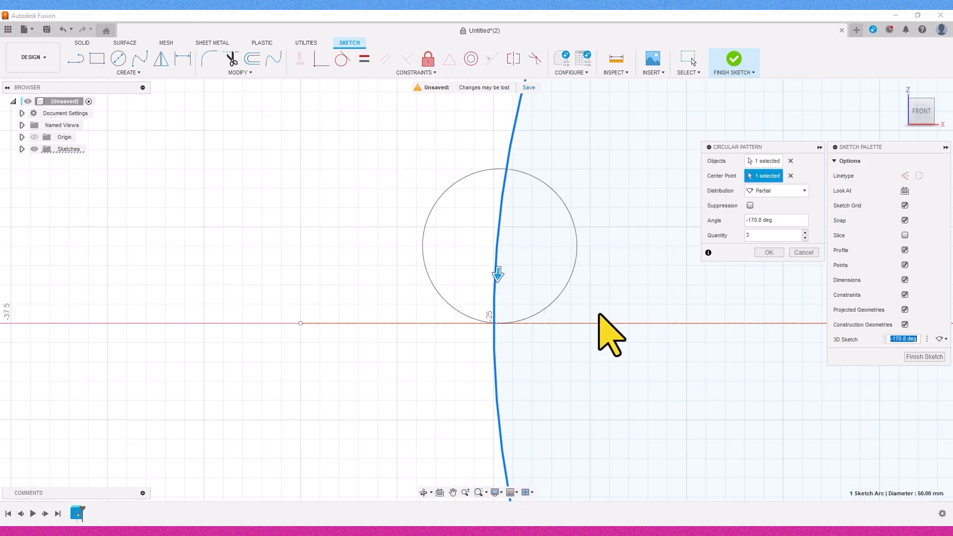
{"action": "mouse_move", "coordinate": [632, 329]}
{"action": "middle_mouse_down"}
{"action": "mouse_move", "coordinate": [650, 336]}
{"action": "mouse_move", "coordinate": [476, 351]}
{"action": "middle_mouse_up"}
{"action": "scroll", "coordinate": [526, 336], "scroll_direction": "up", "scroll_amount": 3}
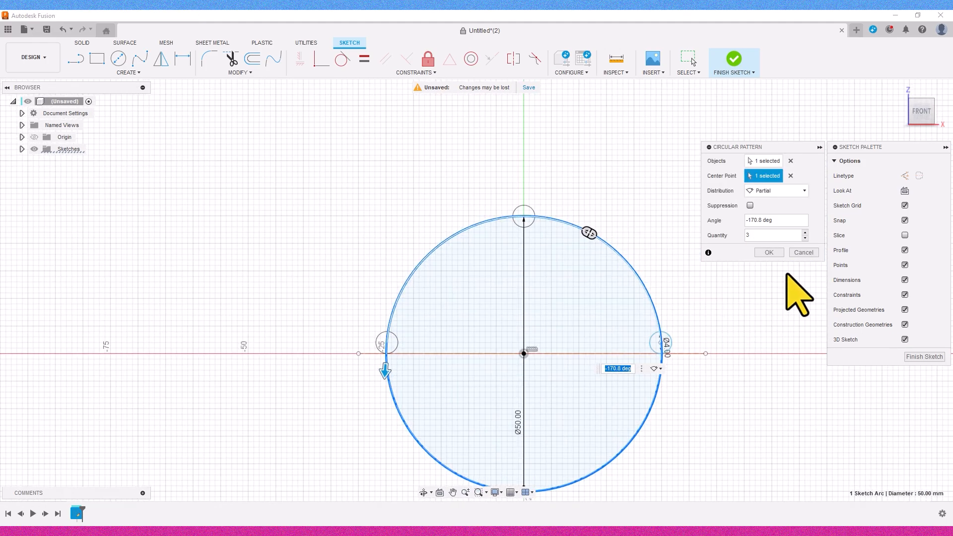
{"action": "left_click", "coordinate": [804, 233]}
{"action": "left_click", "coordinate": [805, 233]}
{"action": "left_click", "coordinate": [805, 233]}
{"action": "left_click", "coordinate": [805, 234]}
{"action": "left_click", "coordinate": [804, 233]}
{"action": "left_click", "coordinate": [804, 234]}
{"action": "left_click", "coordinate": [805, 233]}
{"action": "left_click", "coordinate": [805, 233]}
{"action": "left_click", "coordinate": [805, 234]}
{"action": "scroll", "coordinate": [534, 243], "scroll_direction": "up", "scroll_amount": 8}
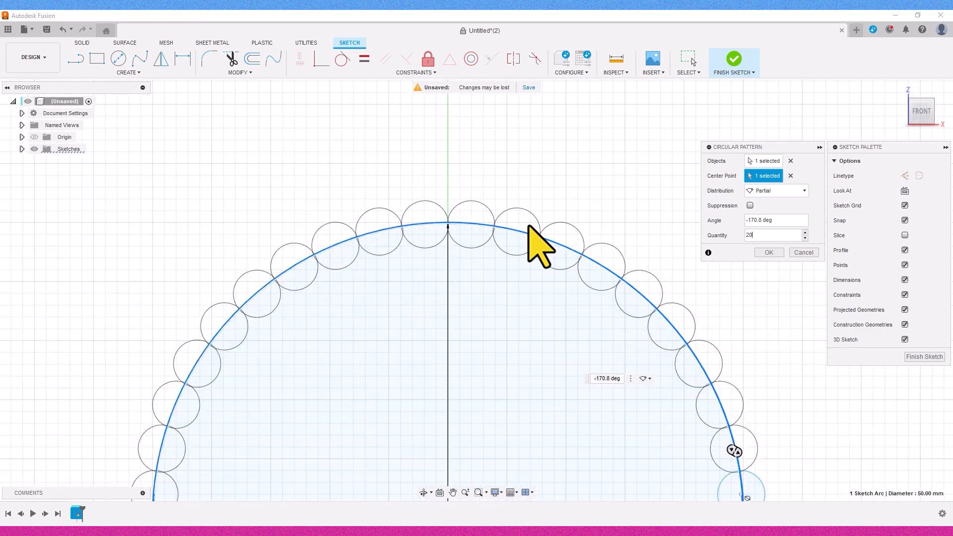
{"action": "scroll", "coordinate": [595, 274], "scroll_direction": "down", "scroll_amount": 8}
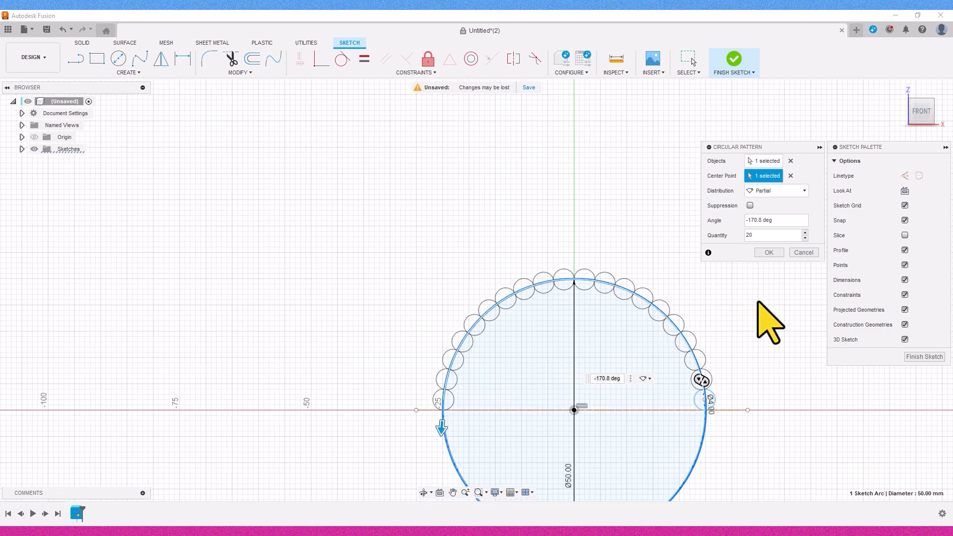
{"action": "left_click", "coordinate": [769, 253]}
Finish the sketch containing the patterned circles
{"action": "scroll", "coordinate": [717, 351], "scroll_direction": "down", "scroll_amount": 3}
{"action": "middle_click_drag", "start_coordinate": [717, 351], "coordinate": [614, 304]}
{"action": "left_click", "coordinate": [734, 59]}
{"action": "scroll", "coordinate": [593, 320], "scroll_direction": "up", "scroll_amount": 3}
{"action": "scroll", "coordinate": [592, 319], "scroll_direction": "up", "scroll_amount": 1}
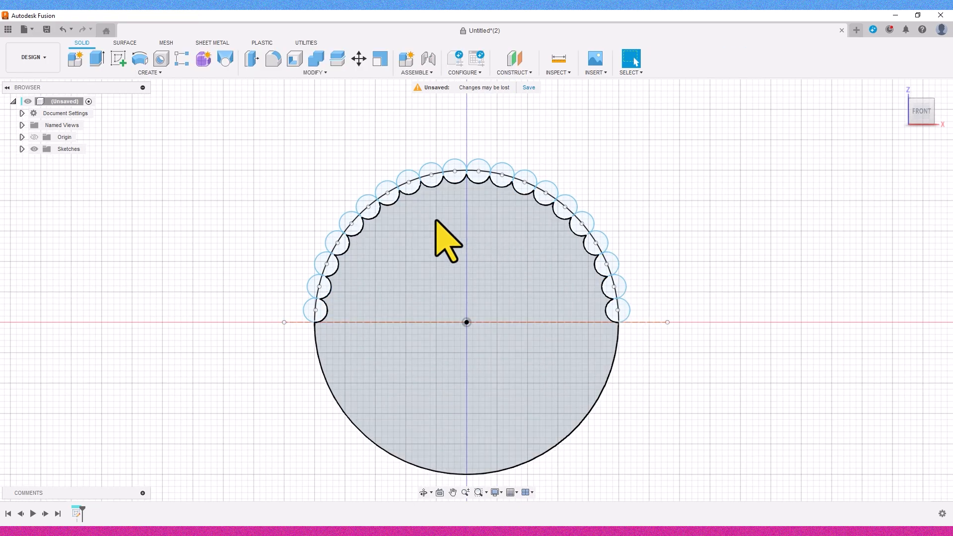
{"action": "left_click", "coordinate": [392, 211]}
{"action": "left_click", "coordinate": [158, 73]}
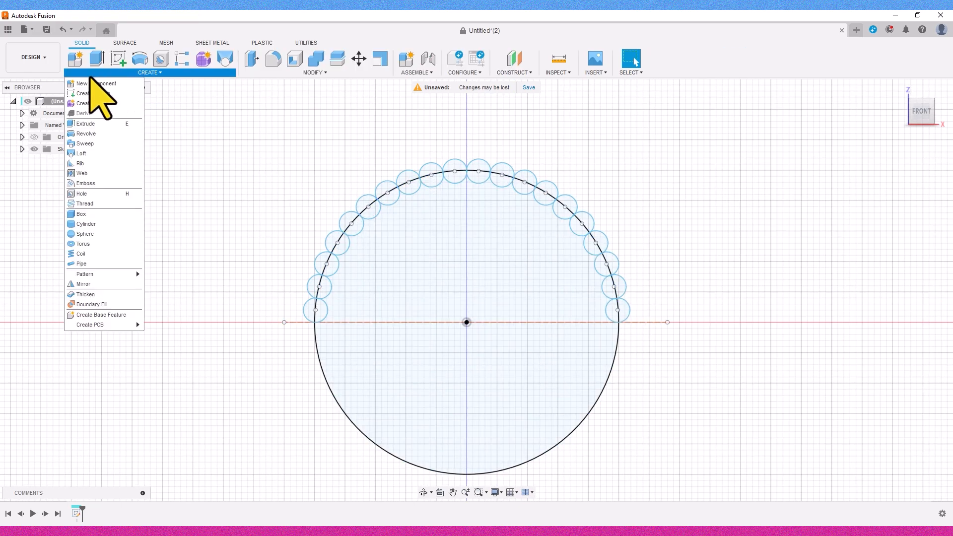
{"action": "left_click", "coordinate": [89, 134]}
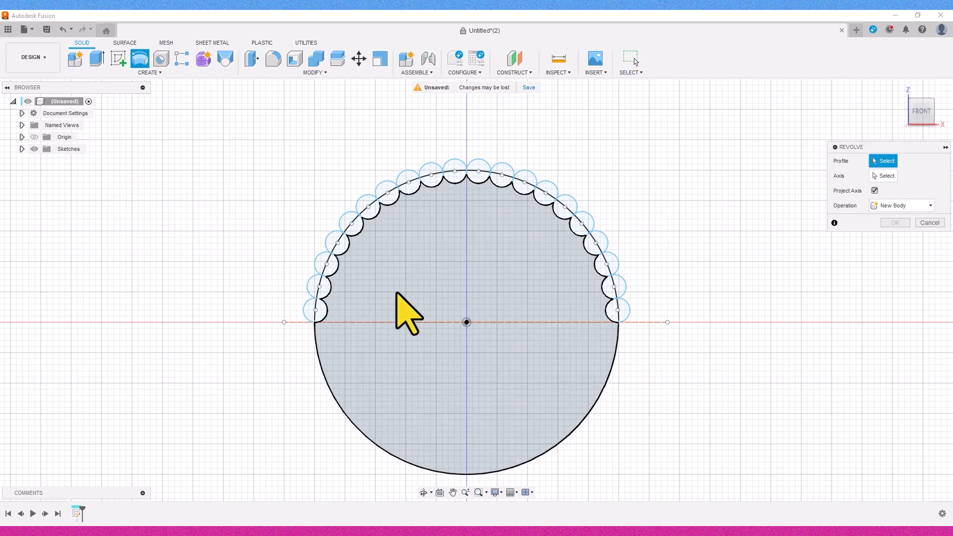
{"action": "left_click_drag", "start_coordinate": [709, 316], "coordinate": [217, 177]}
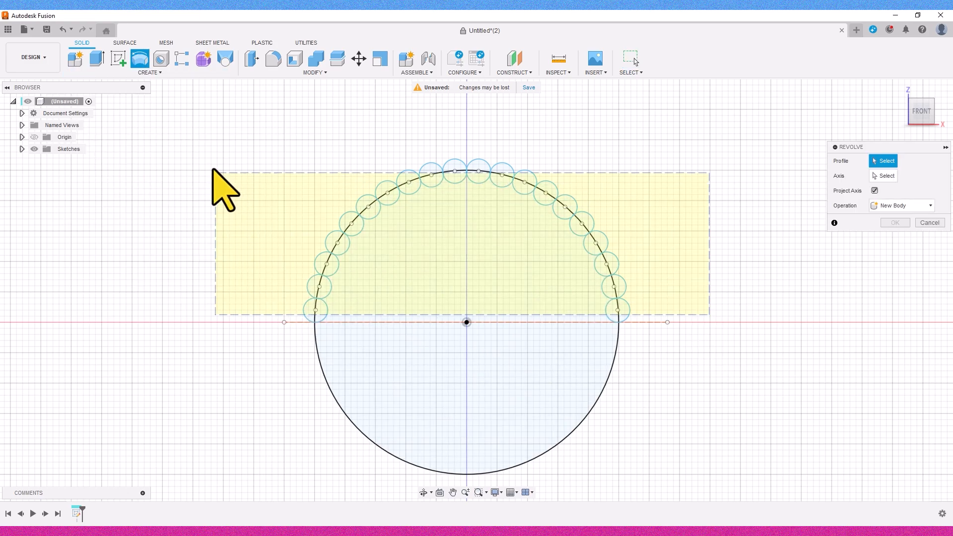
{"action": "left_click_drag", "start_coordinate": [215, 134], "coordinate": [216, 135]}
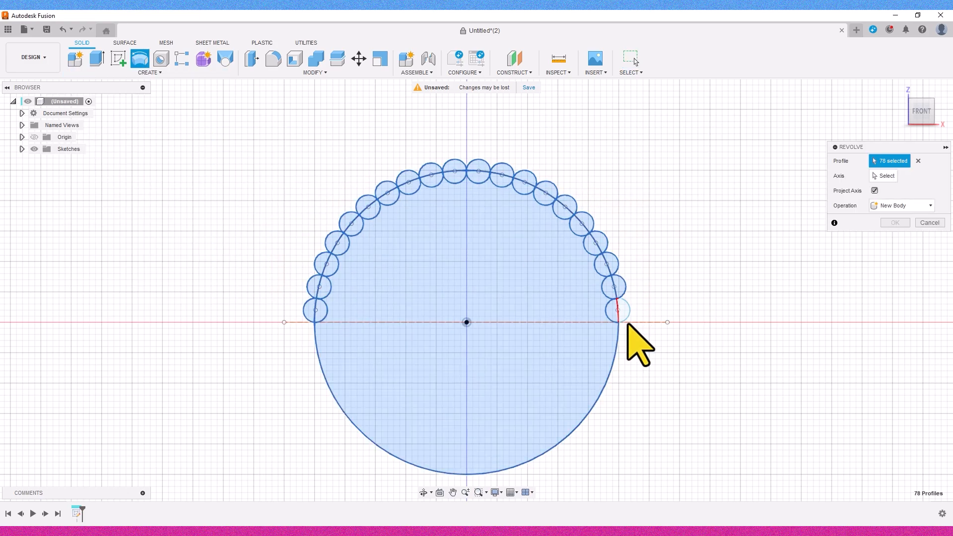
{"action": "left_click", "coordinate": [924, 223]}
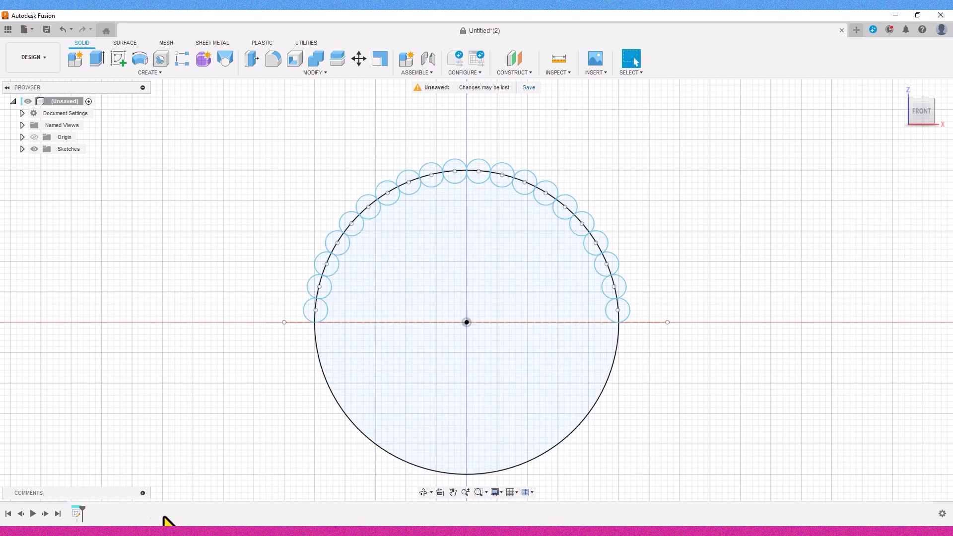
Reopen the sketch, convert the horizontal construction line to a normal line and finish the sketch
{"action": "double_click", "coordinate": [79, 514]}
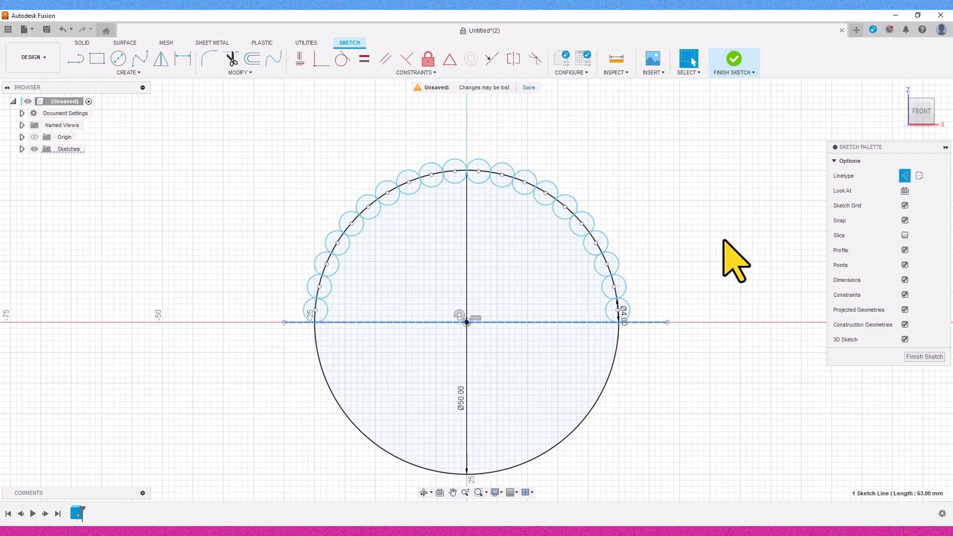
{"action": "left_click", "coordinate": [715, 283]}
{"action": "left_click", "coordinate": [735, 62]}
Set up a Revolve of the upper-half profiles about the horizontal line, excluding the outer portions of the two small circles at the +X end
{"action": "left_click", "coordinate": [570, 278]}
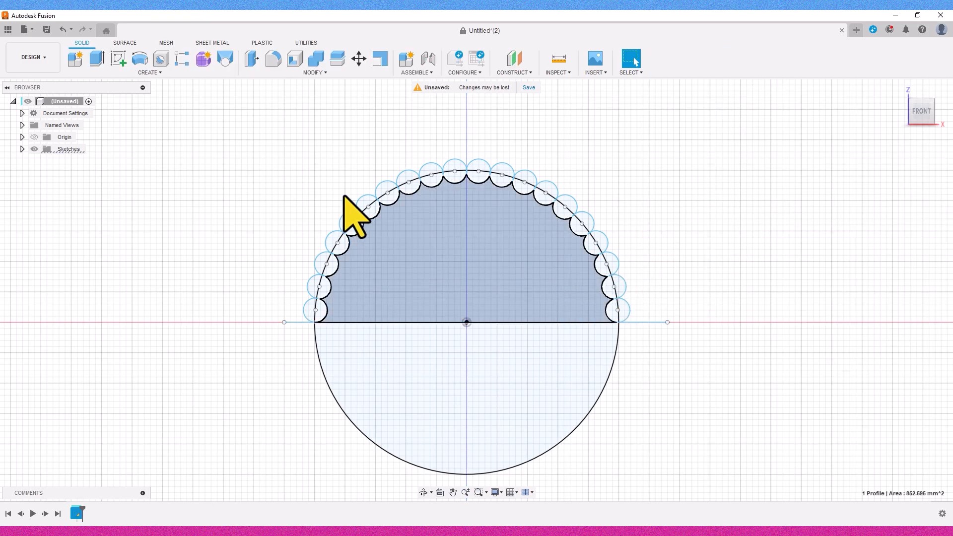
{"action": "left_click", "coordinate": [125, 72]}
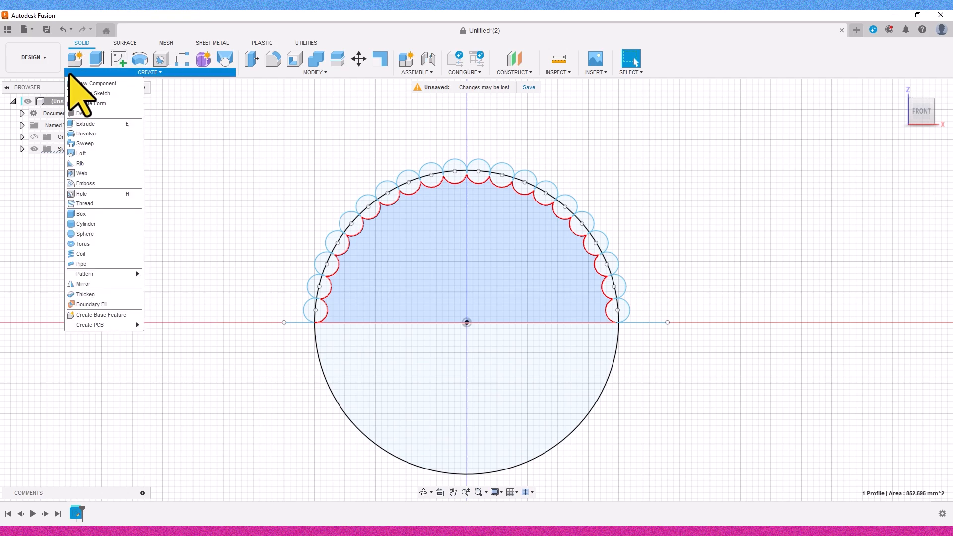
{"action": "left_click", "coordinate": [86, 133]}
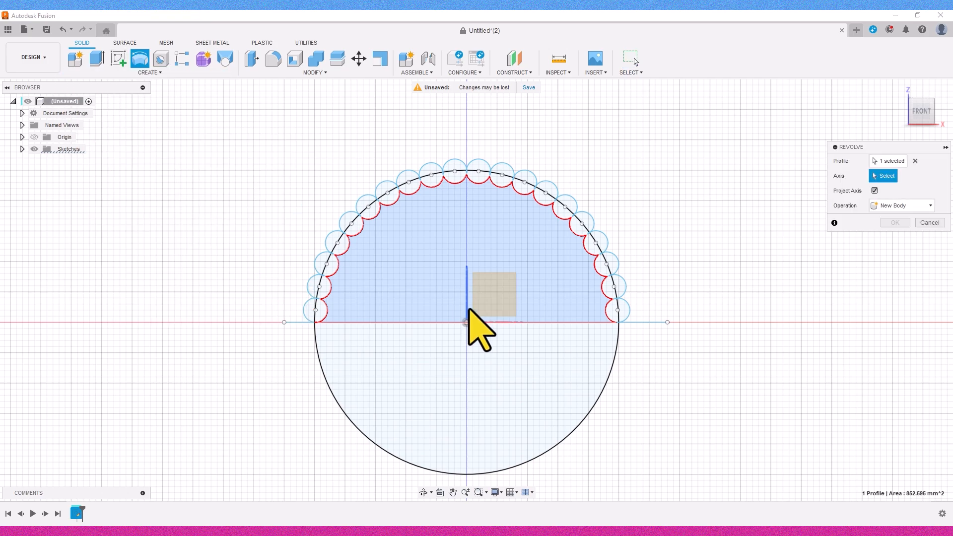
{"action": "left_click", "coordinate": [915, 161]}
{"action": "mouse_move", "coordinate": [743, 311]}
{"action": "left_mouse_down"}
{"action": "mouse_move", "coordinate": [230, 155]}
{"action": "mouse_move", "coordinate": [240, 145]}
{"action": "left_mouse_up"}
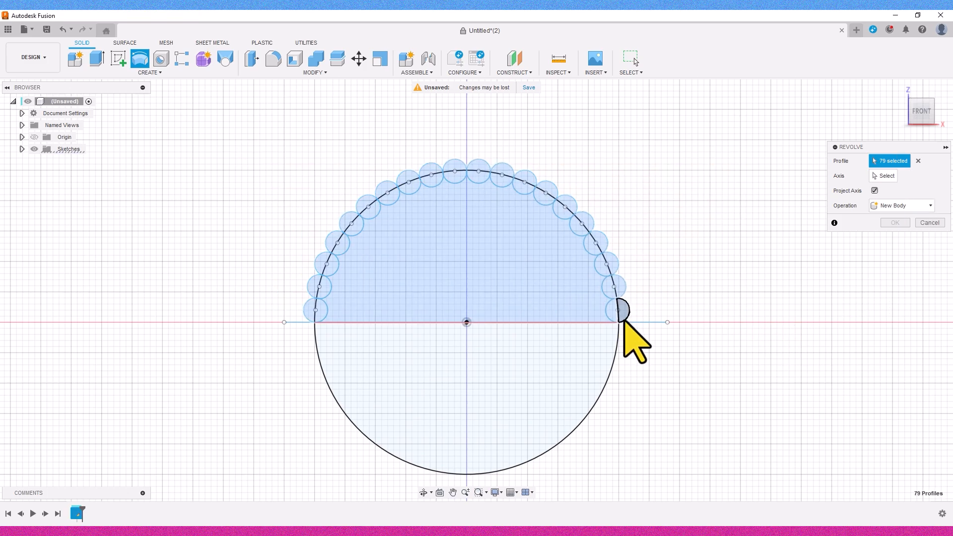
{"action": "left_click", "coordinate": [623, 317]}
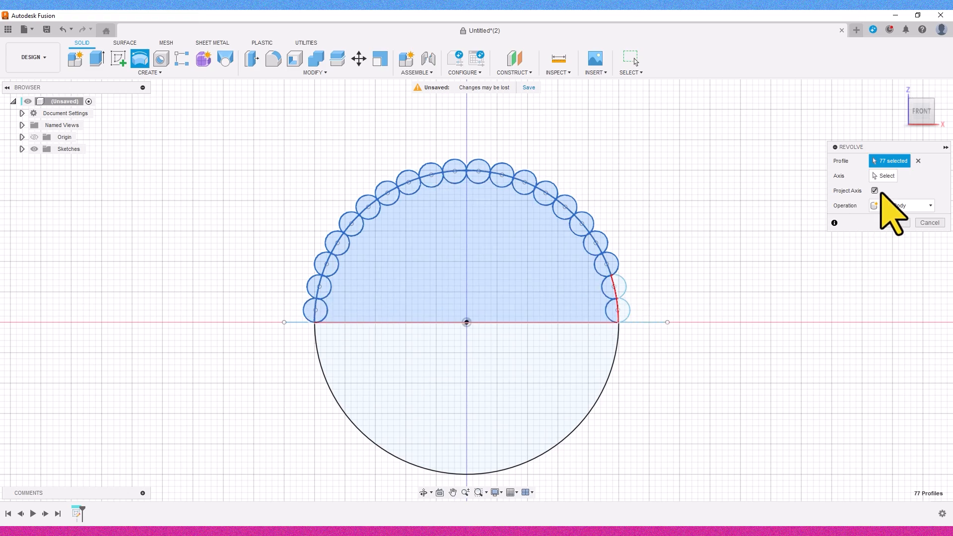
{"action": "left_click", "coordinate": [884, 176]}
{"action": "left_click", "coordinate": [552, 322]}
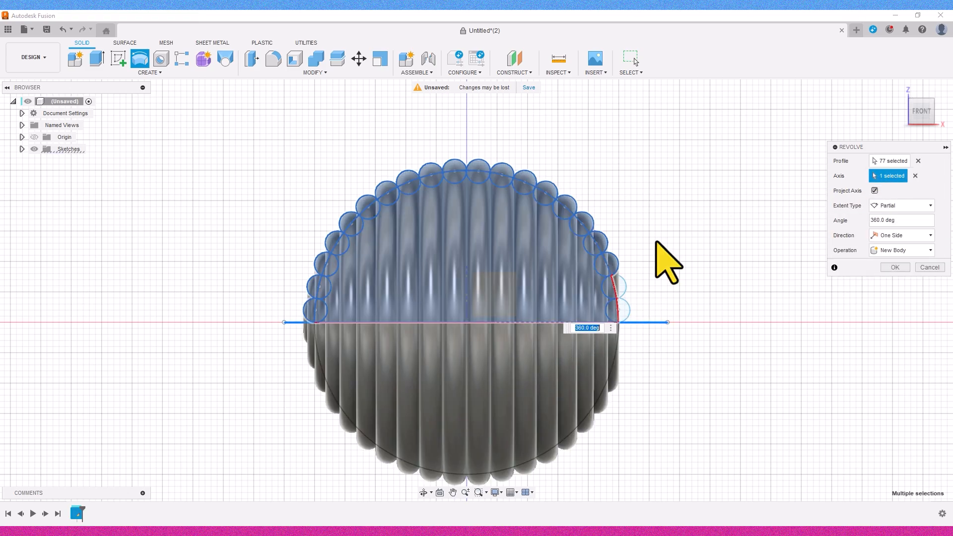
Deselect the tiny sliver profile between the last two small circles and create the 360 deg revolve as a new body
{"action": "left_click", "coordinate": [930, 98]}
{"action": "middle_click_drag", "start_coordinate": [528, 183], "coordinate": [626, 246], "text": "shift"}
{"action": "scroll", "coordinate": [598, 330], "scroll_direction": "up", "scroll_amount": 5}
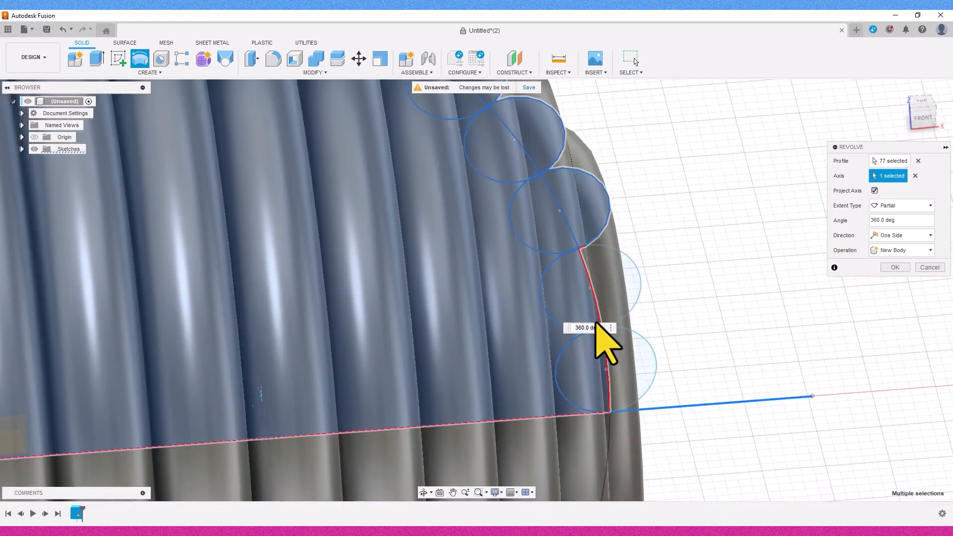
{"action": "scroll", "coordinate": [642, 372], "scroll_direction": "up", "scroll_amount": 5}
{"action": "middle_click_drag", "start_coordinate": [669, 266], "coordinate": [627, 259]}
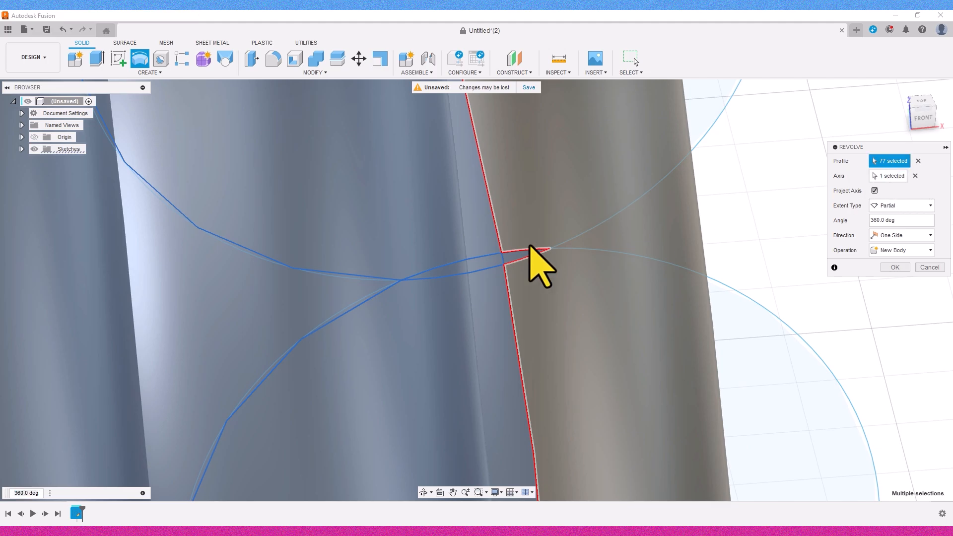
{"action": "left_click", "coordinate": [517, 255]}
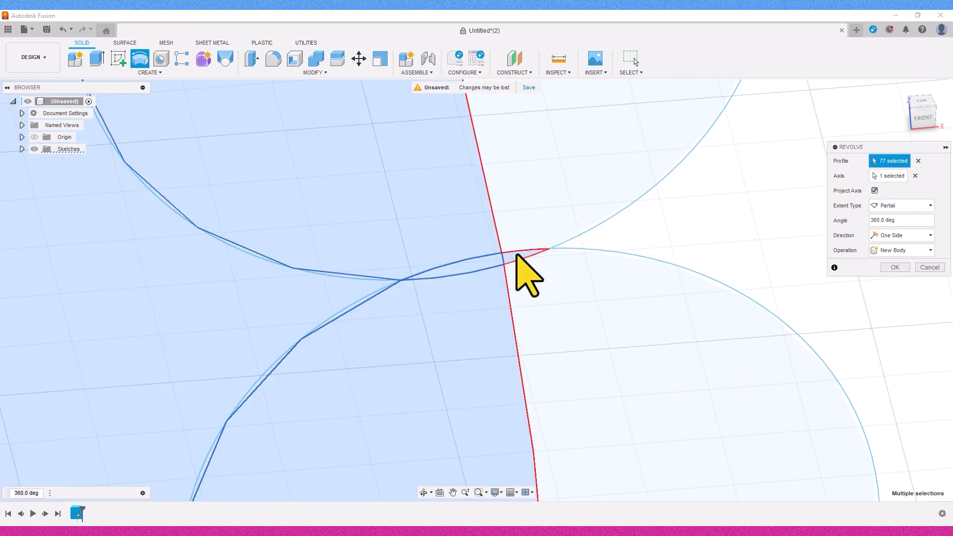
{"action": "scroll", "coordinate": [517, 255], "scroll_direction": "down", "scroll_amount": 3}
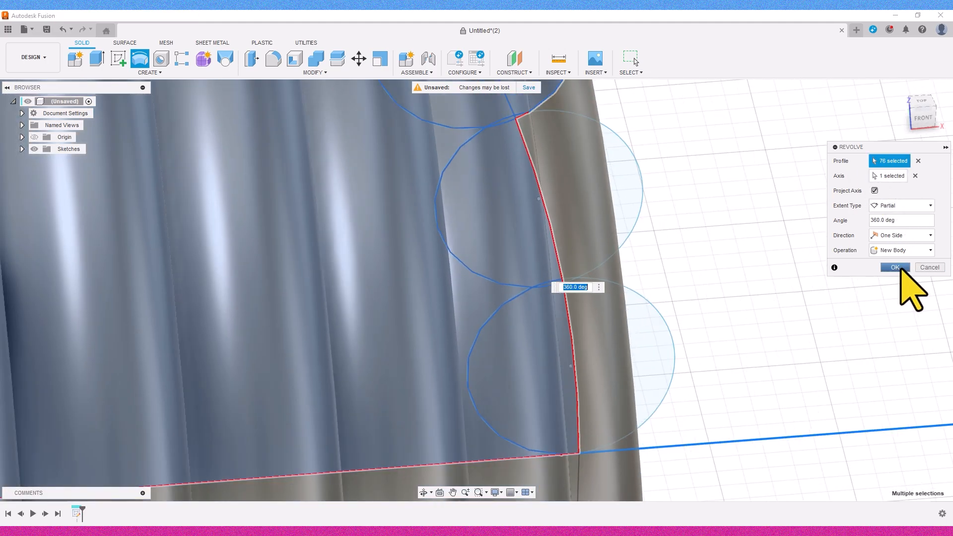
{"action": "left_click", "coordinate": [900, 269]}
Start a new sketch on the XY plane through the ball's centre, viewed from below
{"action": "middle_click_drag", "start_coordinate": [927, 130], "coordinate": [735, 228], "text": "shift"}
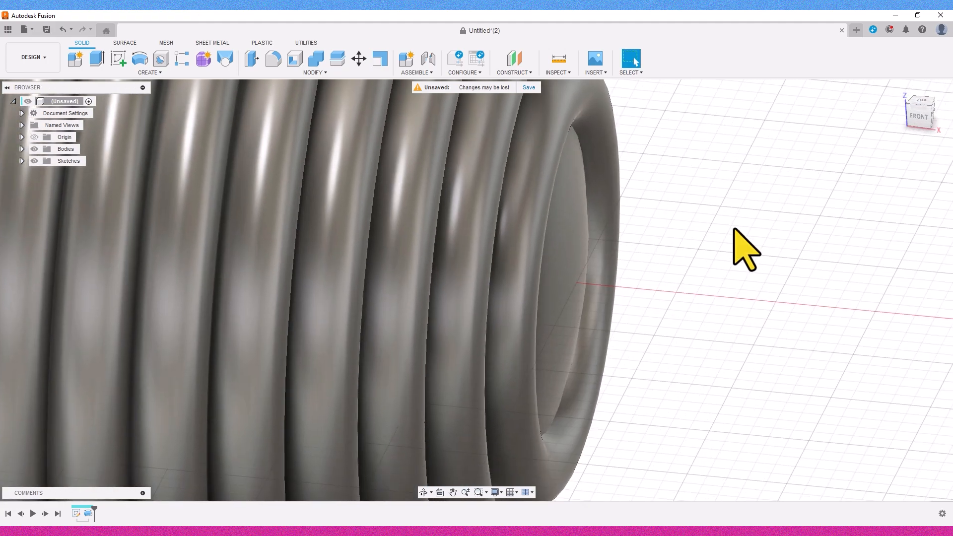
{"action": "scroll", "coordinate": [824, 239], "scroll_direction": "down", "scroll_amount": 3}
{"action": "mouse_move", "coordinate": [926, 124]}
{"action": "left_mouse_down"}
{"action": "mouse_move", "coordinate": [839, 49]}
{"action": "mouse_move", "coordinate": [843, 15]}
{"action": "mouse_move", "coordinate": [874, 2]}
{"action": "mouse_move", "coordinate": [893, 106]}
{"action": "mouse_move", "coordinate": [931, 114]}
{"action": "left_mouse_up"}
{"action": "left_click", "coordinate": [926, 122]}
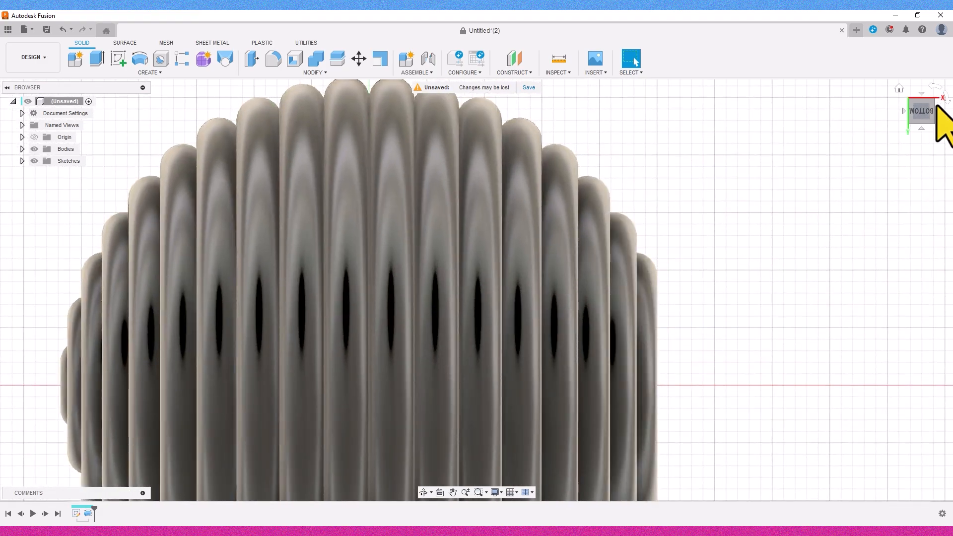
{"action": "left_click", "coordinate": [935, 85]}
{"action": "scroll", "coordinate": [809, 332], "scroll_direction": "down", "scroll_amount": 5}
{"action": "middle_click_drag", "start_coordinate": [833, 360], "coordinate": [563, 213]}
{"action": "scroll", "coordinate": [591, 341], "scroll_direction": "down", "scroll_amount": 1}
{"action": "scroll", "coordinate": [504, 334], "scroll_direction": "up", "scroll_amount": 5}
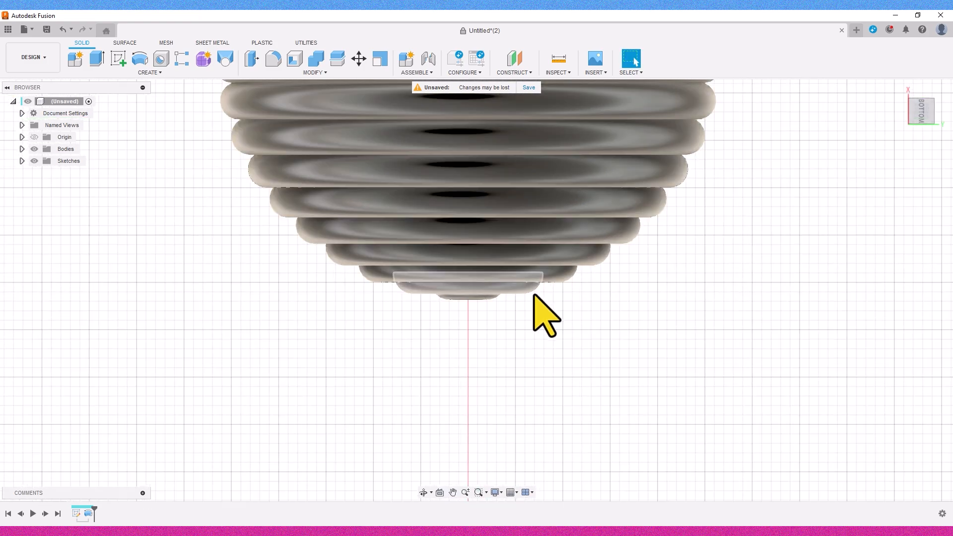
{"action": "left_click", "coordinate": [118, 59]}
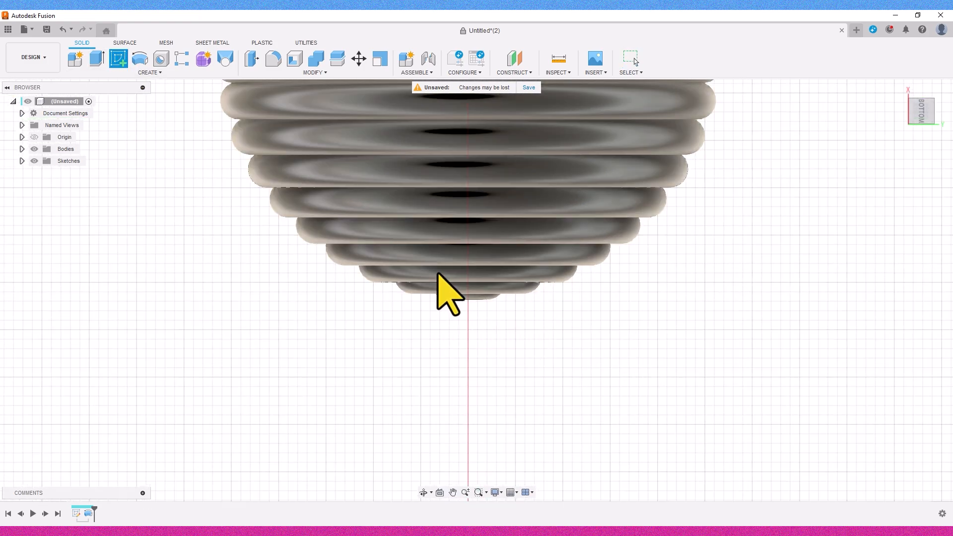
{"action": "left_click", "coordinate": [598, 463]}
Sketch an upright two-point rectangle of about 396 mm² overlapping the ball's domed -X end and finish the sketch
{"action": "middle_click_drag", "start_coordinate": [351, 329], "coordinate": [553, 323]}
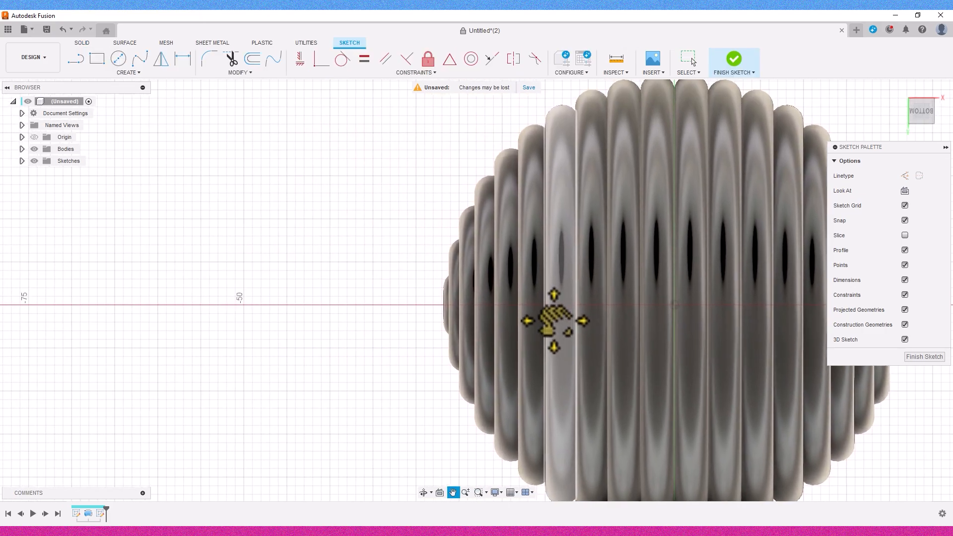
{"action": "scroll", "coordinate": [448, 298], "scroll_direction": "down", "scroll_amount": 2}
{"action": "scroll", "coordinate": [433, 282], "scroll_direction": "up", "scroll_amount": 2}
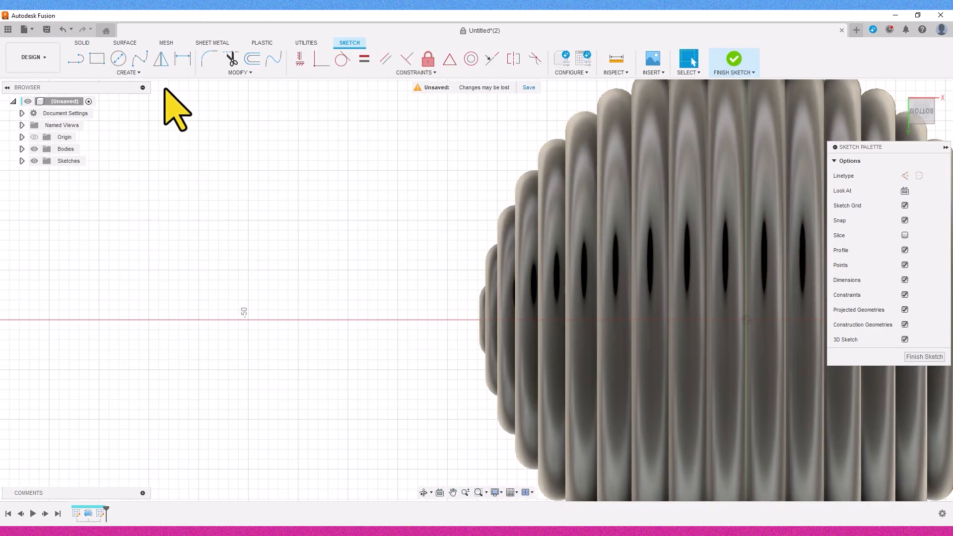
{"action": "left_click", "coordinate": [97, 59]}
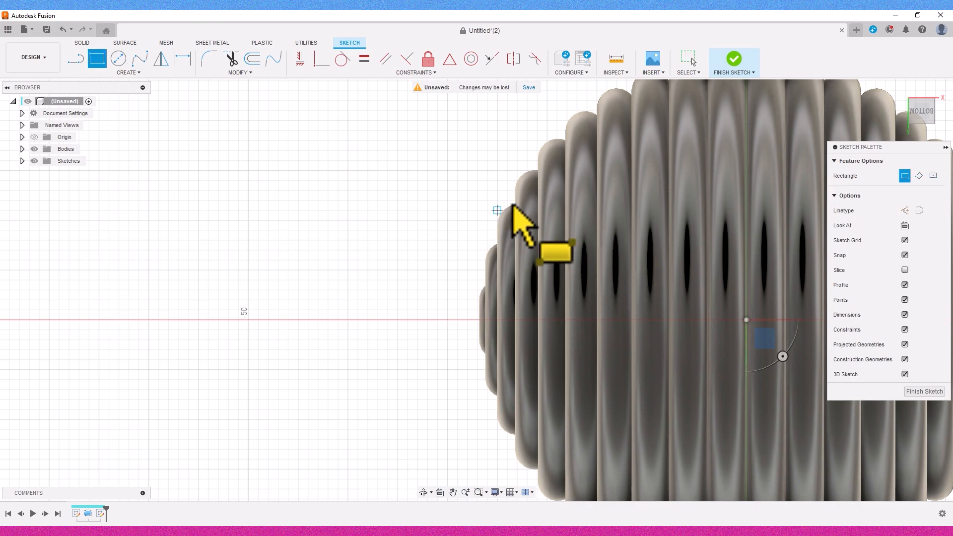
{"action": "left_click", "coordinate": [497, 170]}
{"action": "left_click", "coordinate": [363, 464]}
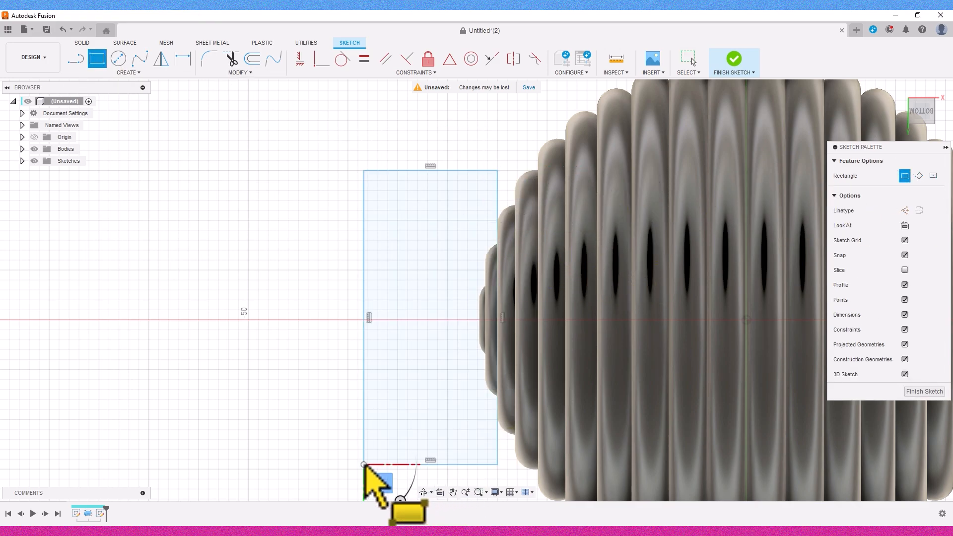
{"action": "left_click", "coordinate": [734, 59]}
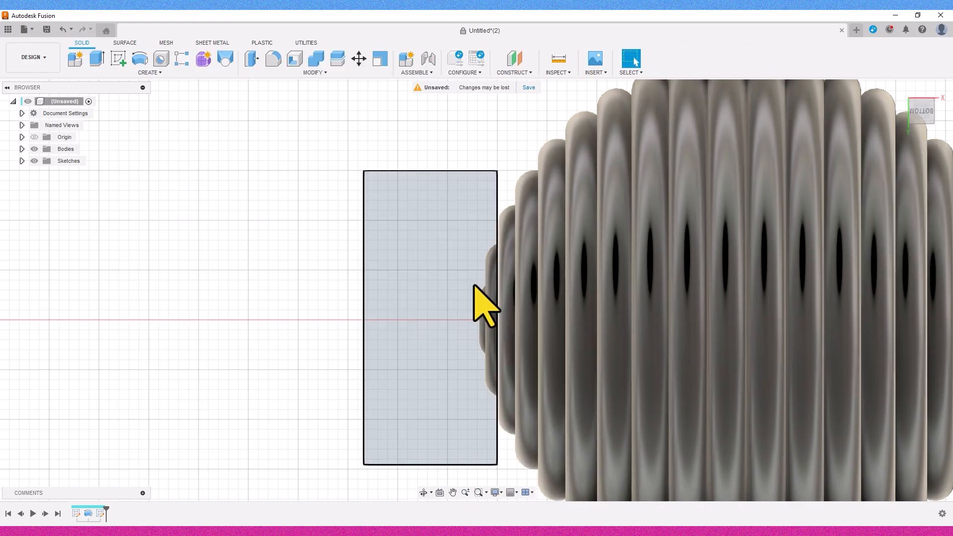
Cut the ball's domed end by extruding the rectangle symmetrically with a whole-length distance of -24 mm
{"action": "left_click", "coordinate": [474, 287]}
{"action": "left_click", "coordinate": [926, 106]}
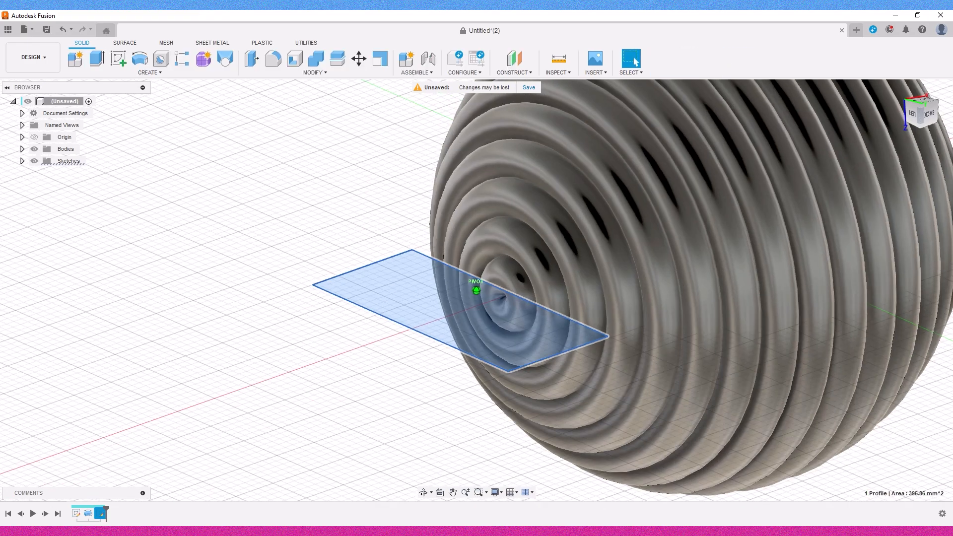
{"action": "key", "text": "e"}
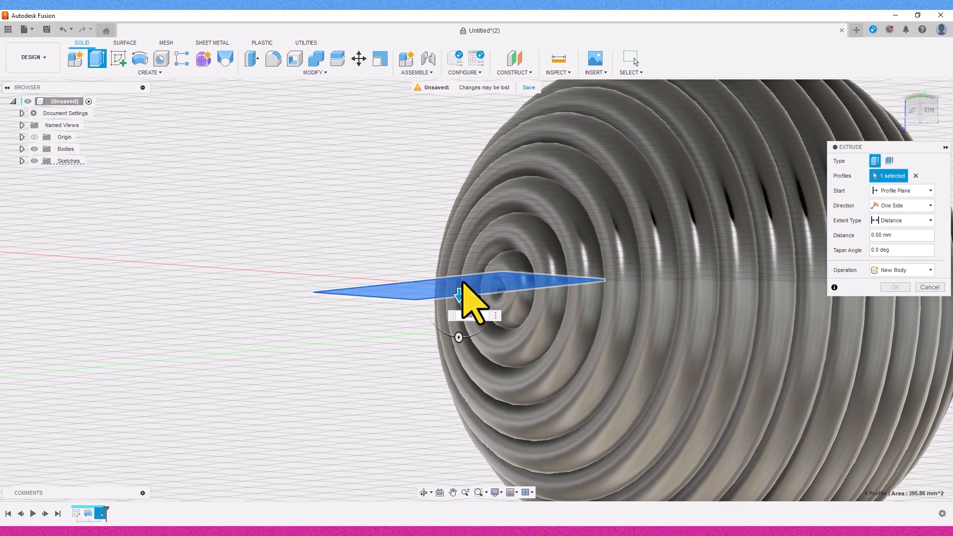
{"action": "left_click_drag", "start_coordinate": [459, 294], "coordinate": [465, 185]}
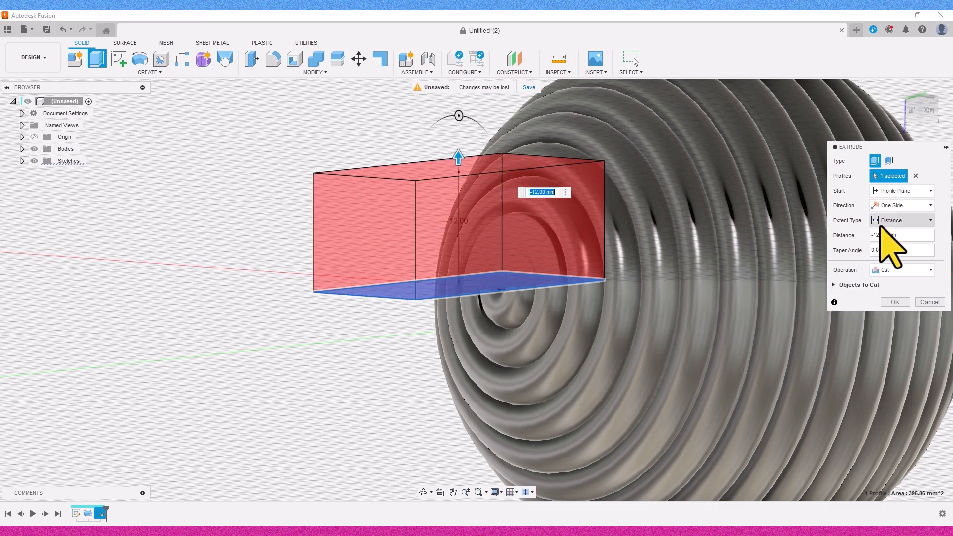
{"action": "left_click", "coordinate": [888, 206]}
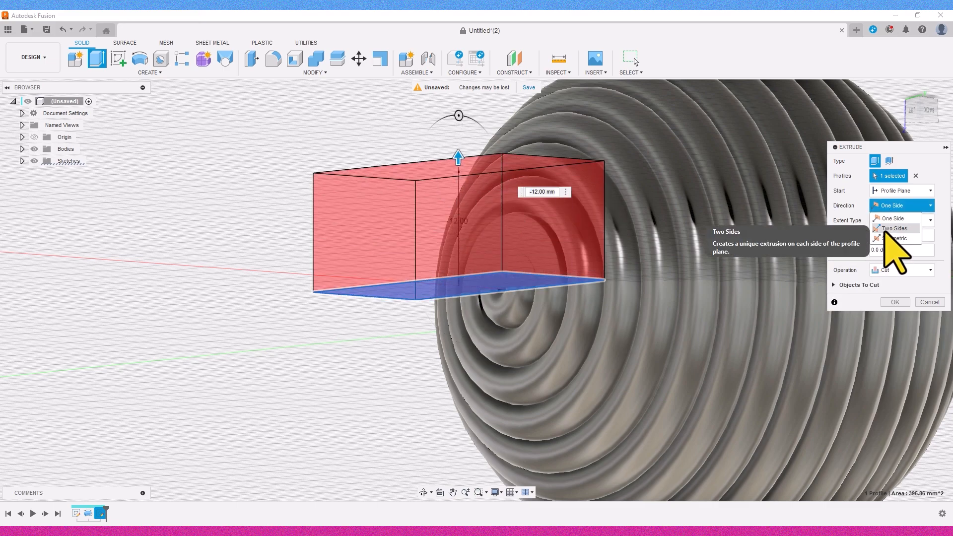
{"action": "left_click", "coordinate": [891, 238]}
{"action": "left_click", "coordinate": [892, 236]}
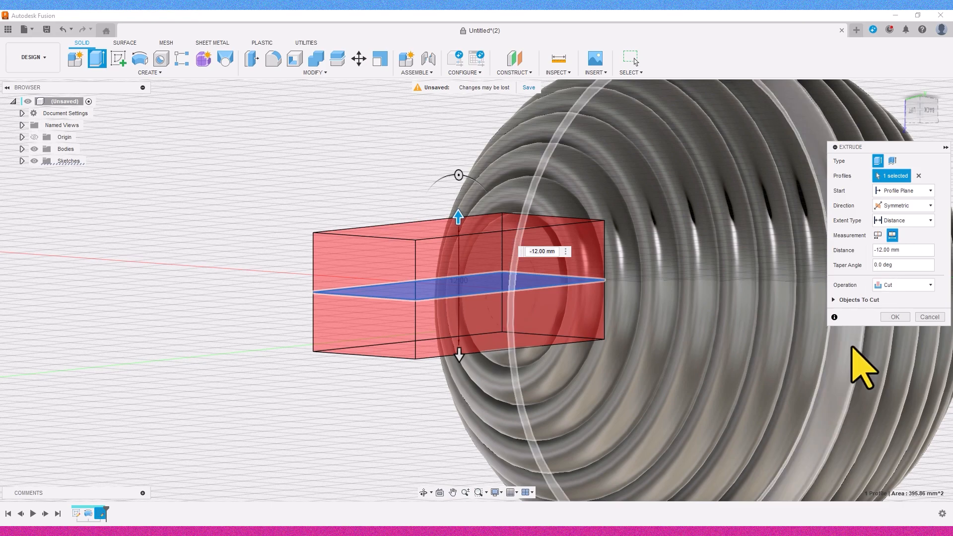
{"action": "left_click_drag", "start_coordinate": [459, 219], "coordinate": [458, 158]}
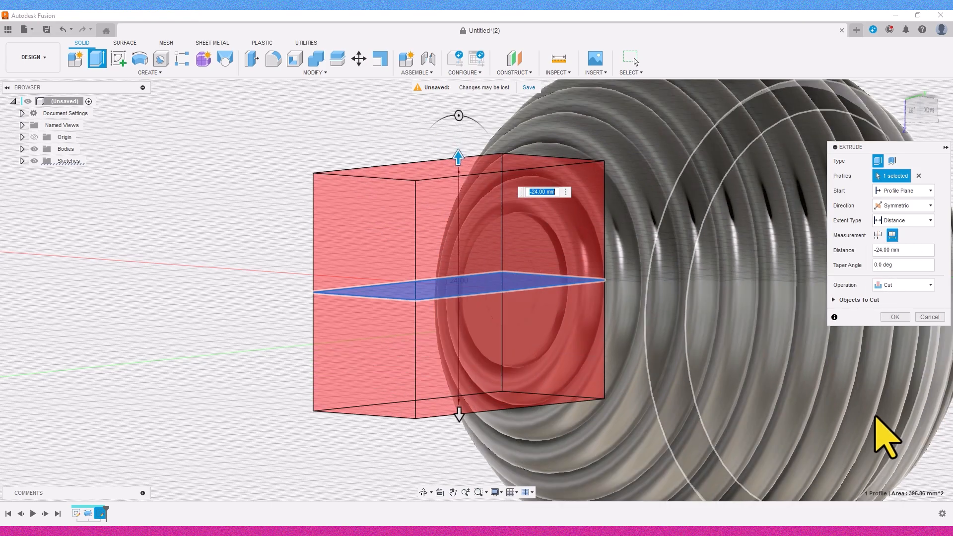
{"action": "left_click", "coordinate": [895, 317]}
{"action": "mouse_move", "coordinate": [911, 112]}
{"action": "left_mouse_down"}
{"action": "mouse_move", "coordinate": [1, 144]}
{"action": "mouse_move", "coordinate": [912, 131]}
{"action": "mouse_move", "coordinate": [909, 114]}
{"action": "left_mouse_up"}
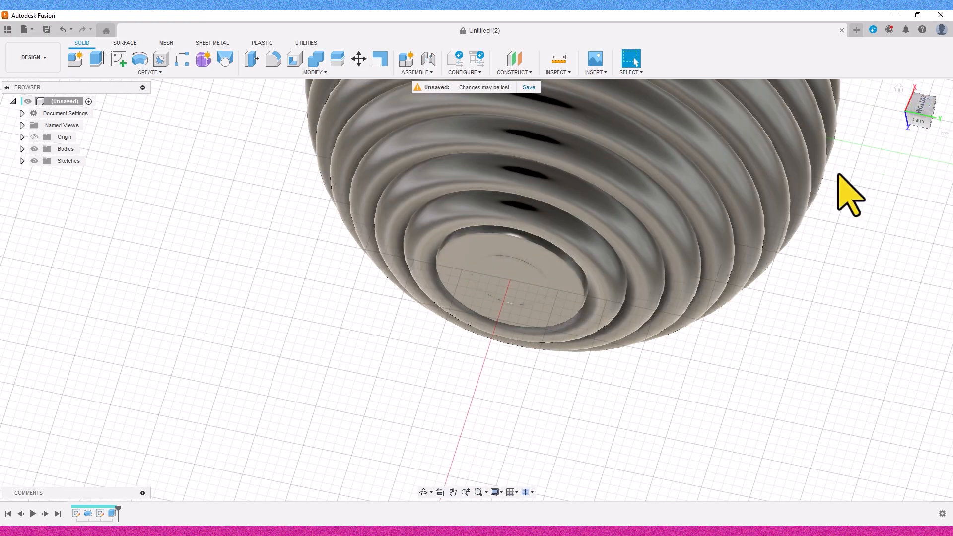
{"action": "scroll", "coordinate": [821, 226], "scroll_direction": "down", "scroll_amount": 6}
{"action": "left_click", "coordinate": [898, 90]}
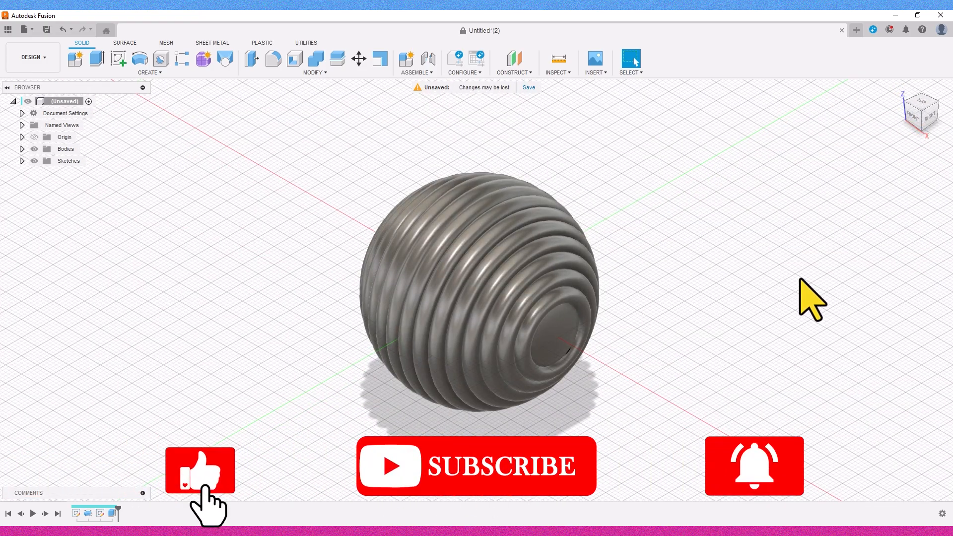
{"action": "middle_click_drag", "start_coordinate": [770, 268], "coordinate": [747, 211], "text": "shift"}
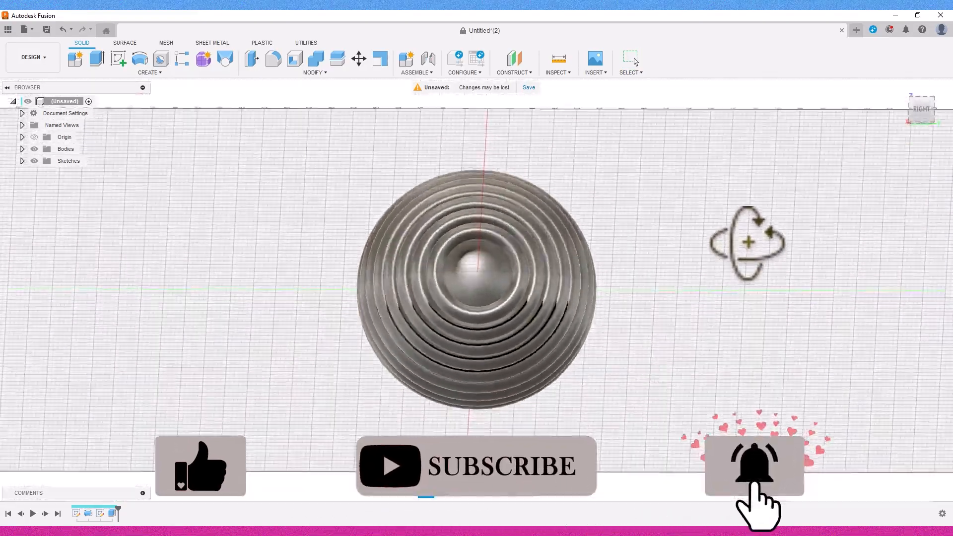